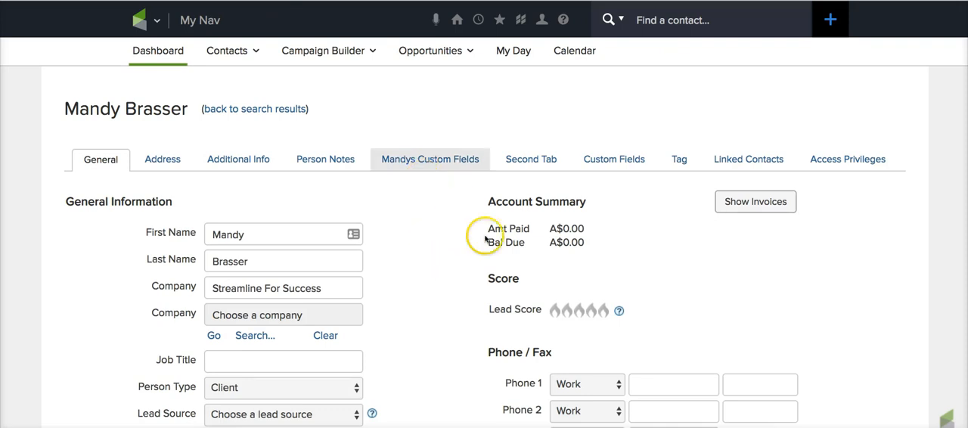
- Check the email address and its email status in the contact record's Email / Social section
{"action": "scroll", "coordinate": [465, 275], "scroll_direction": "down", "scroll_amount": 3}
{"action": "scroll", "coordinate": [465, 275], "scroll_direction": "down", "scroll_amount": 1}
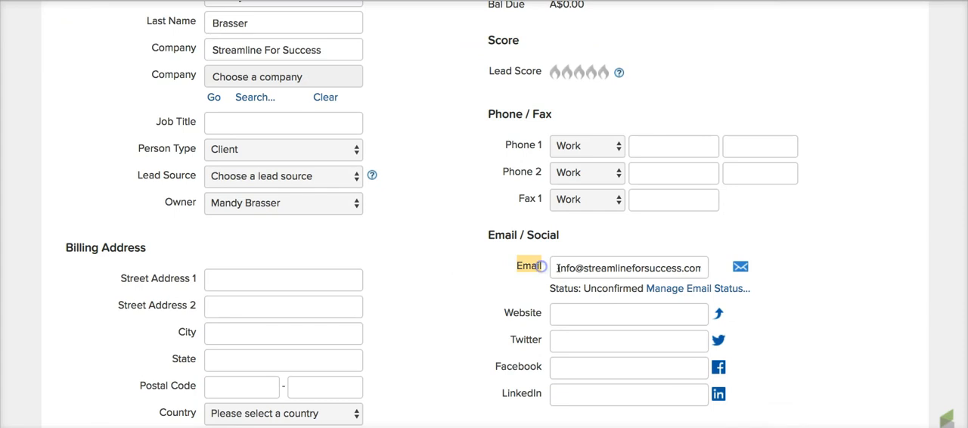
{"action": "left_click_drag", "start_coordinate": [557, 269], "coordinate": [709, 271]}
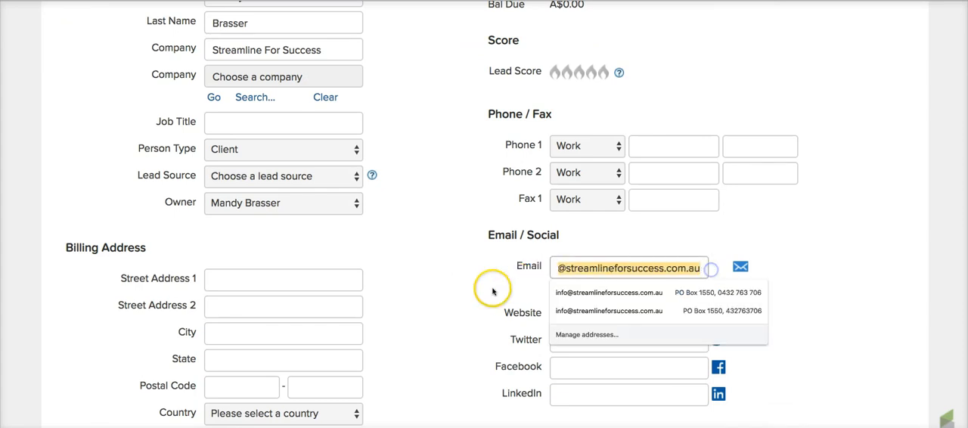
{"action": "left_click", "coordinate": [465, 287]}
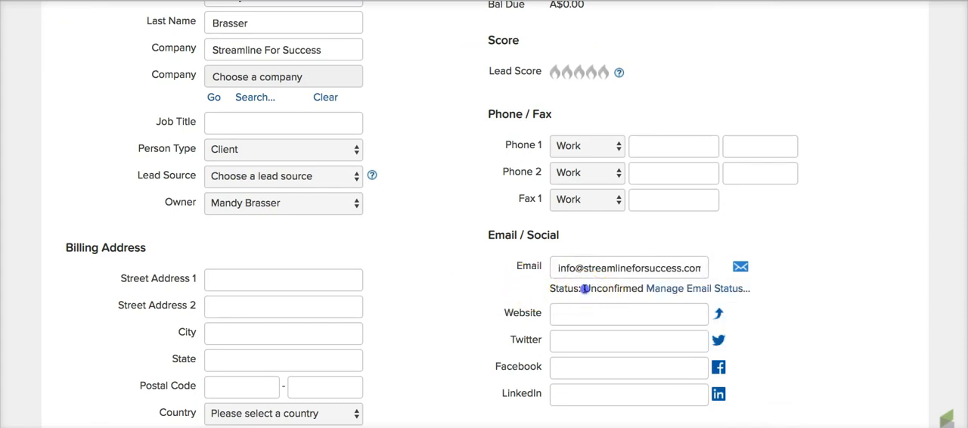
{"action": "left_click_drag", "start_coordinate": [582, 289], "coordinate": [644, 288]}
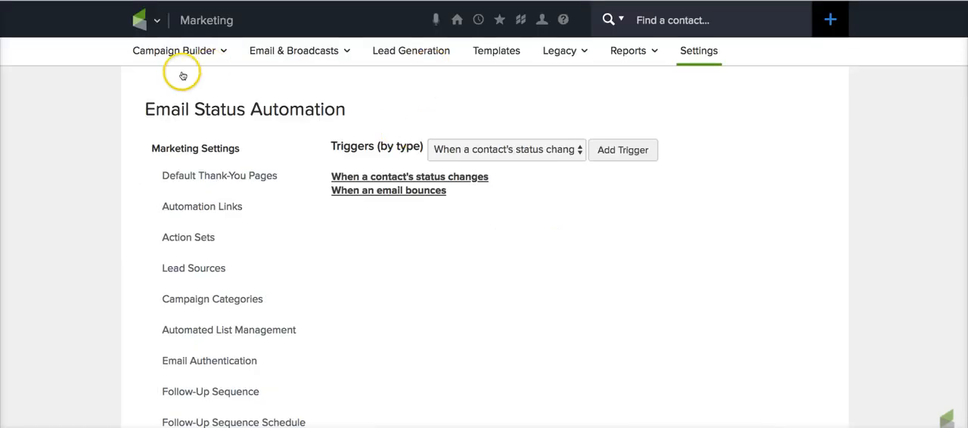
- Open the Email Status Automation page in the Marketing settings
{"action": "left_click", "coordinate": [139, 19]}
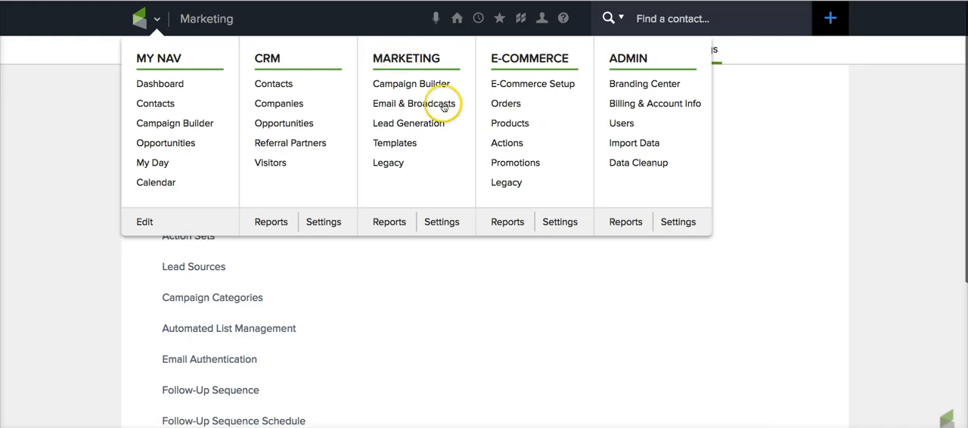
{"action": "left_click", "coordinate": [444, 227]}
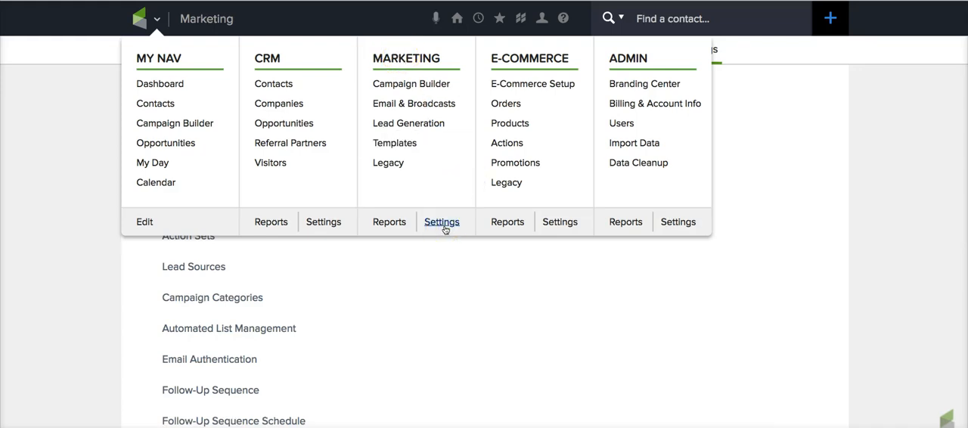
{"action": "scroll", "coordinate": [266, 264], "scroll_direction": "down", "scroll_amount": 3}
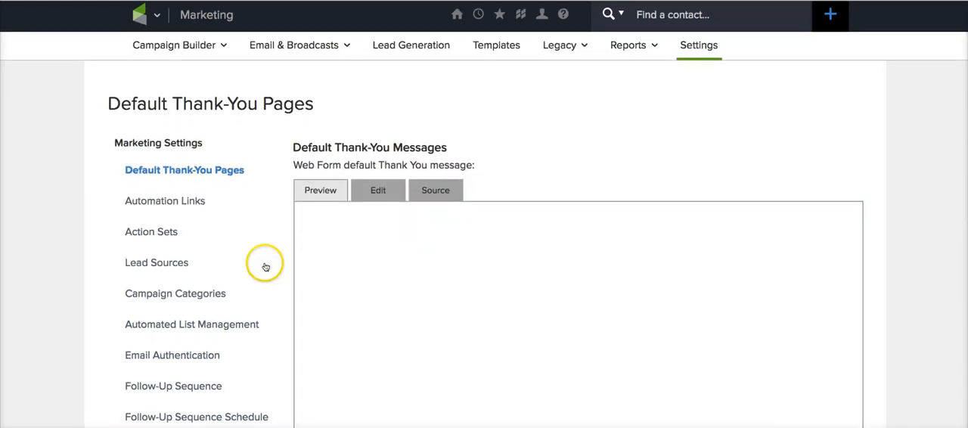
{"action": "scroll", "coordinate": [265, 261], "scroll_direction": "down", "scroll_amount": 2}
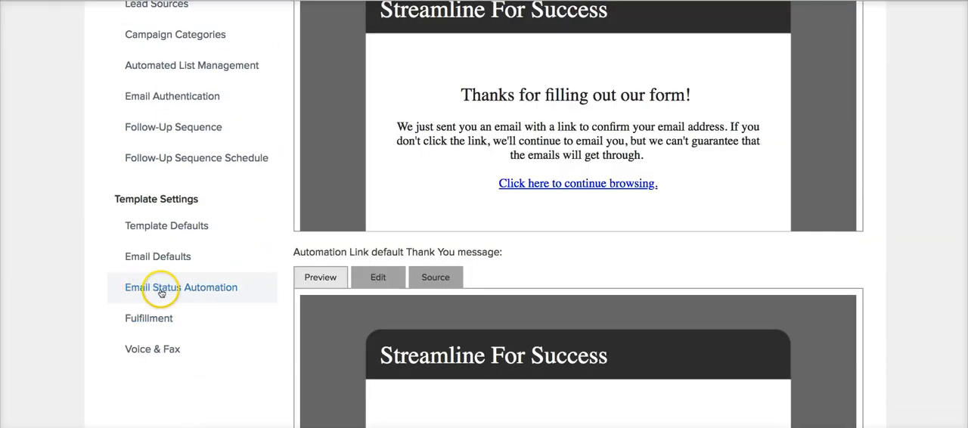
{"action": "left_click", "coordinate": [189, 293]}
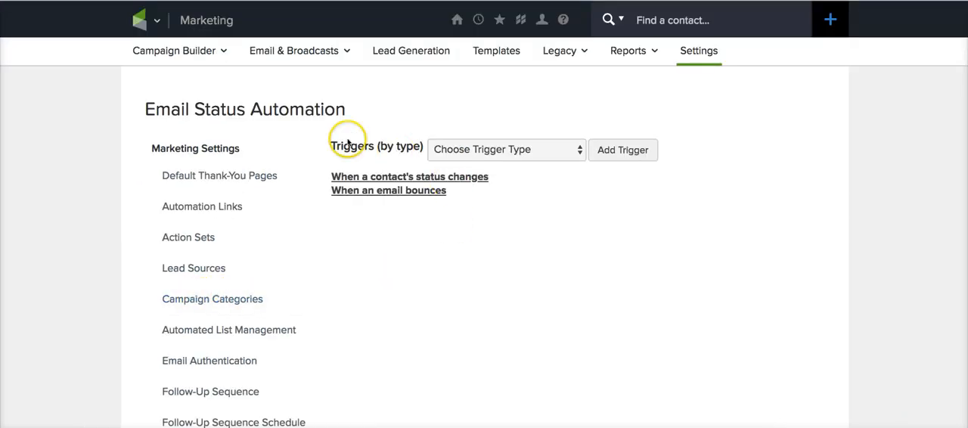
- Add an email status automation trigger of type "When a contact's status changes"
{"action": "left_click_drag", "start_coordinate": [330, 147], "coordinate": [428, 149]}
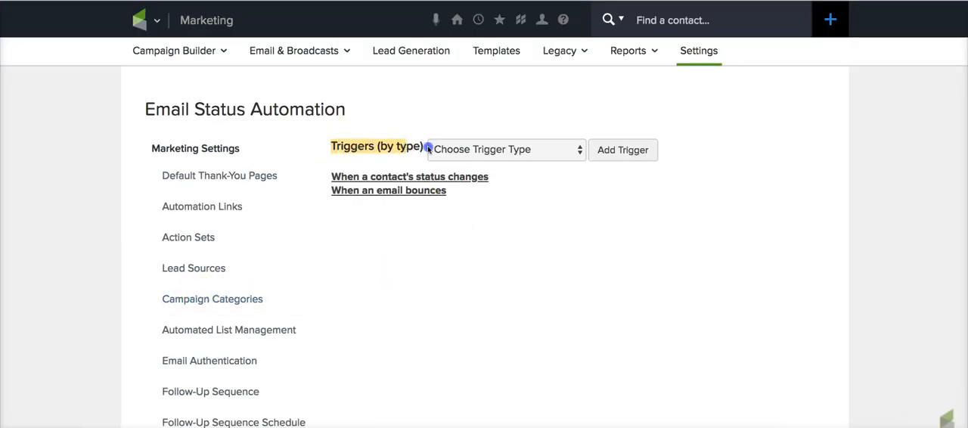
{"action": "left_click", "coordinate": [520, 154]}
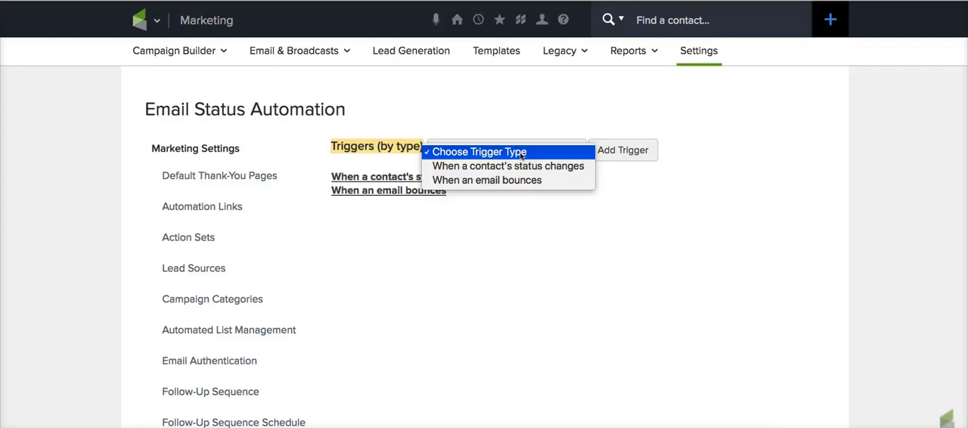
{"action": "left_click_drag", "start_coordinate": [521, 155], "coordinate": [448, 172]}
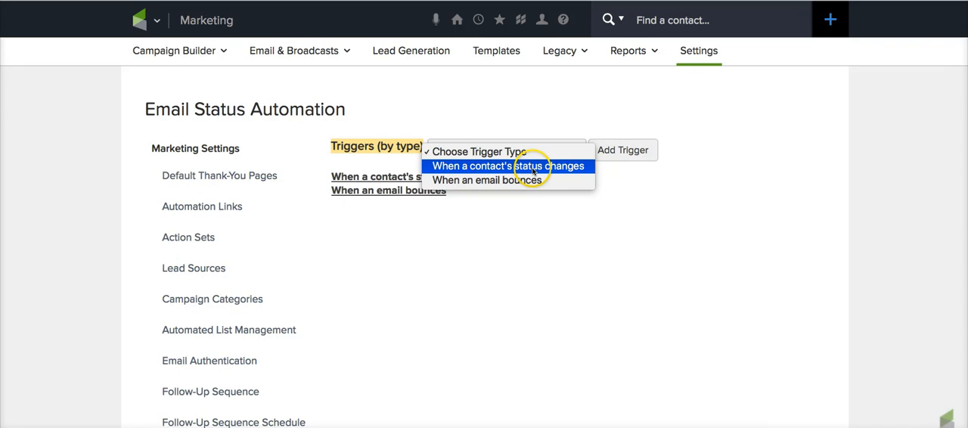
{"action": "left_click", "coordinate": [566, 167]}
{"action": "left_click", "coordinate": [634, 150]}
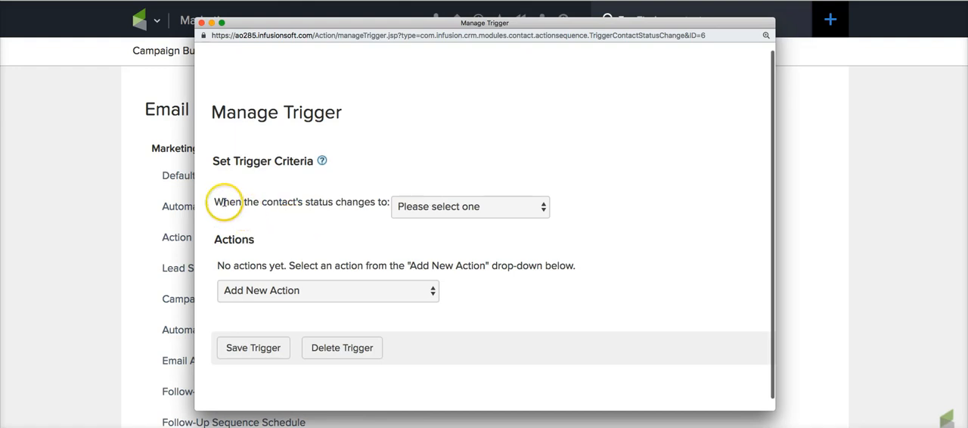
- Set the trigger criteria to fire when the contact's status changes to Opt-Out
{"action": "left_click_drag", "start_coordinate": [223, 203], "coordinate": [343, 202]}
{"action": "left_click", "coordinate": [411, 211]}
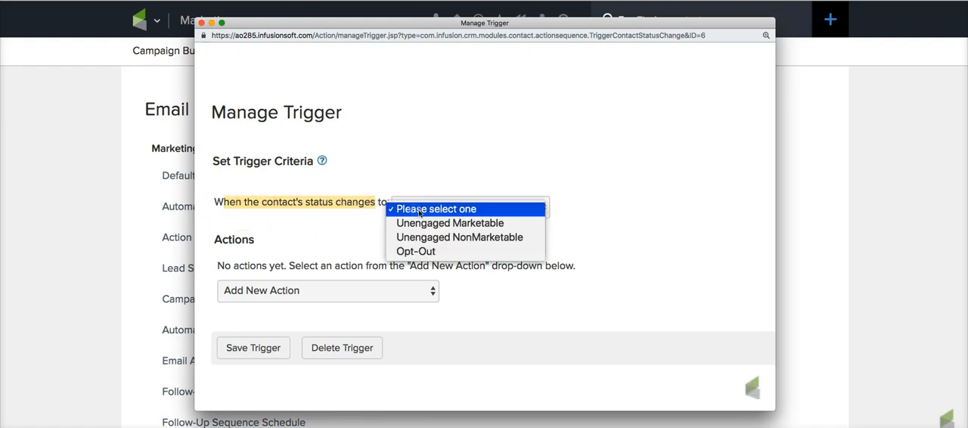
{"action": "left_click", "coordinate": [418, 251]}
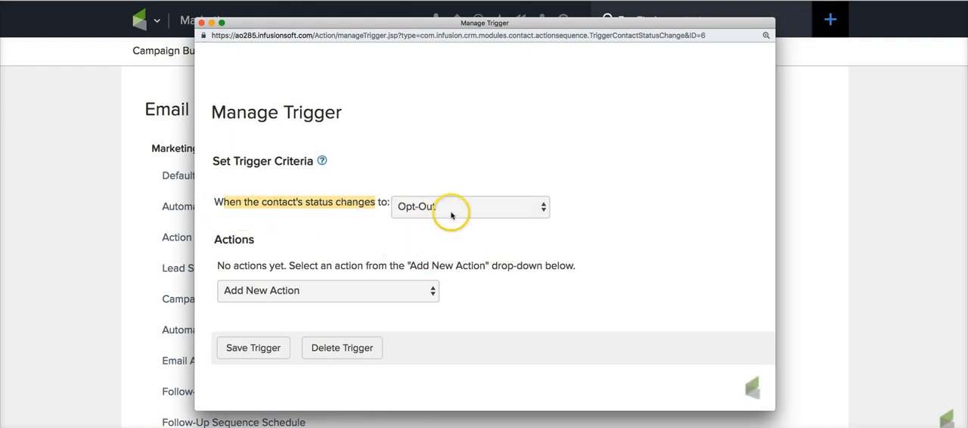
{"action": "left_click", "coordinate": [450, 211]}
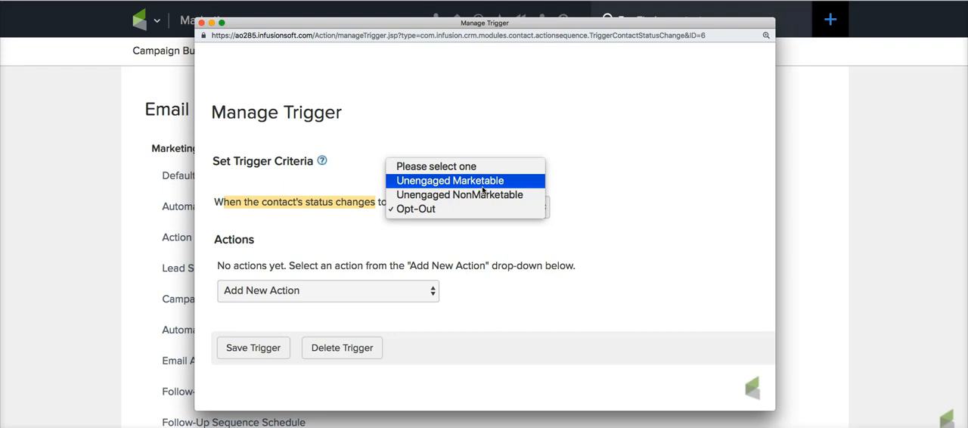
{"action": "left_click", "coordinate": [449, 210]}
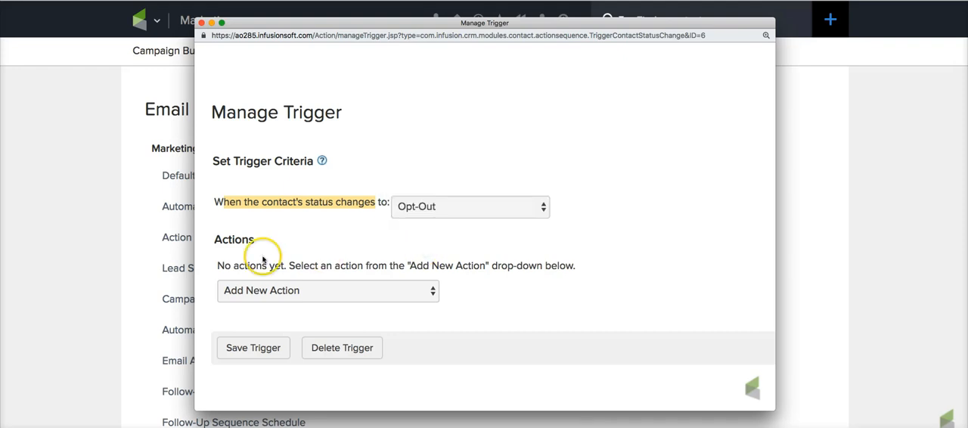
- Add a "Create a Task" action to the Opt-Out trigger
{"action": "left_click", "coordinate": [252, 290]}
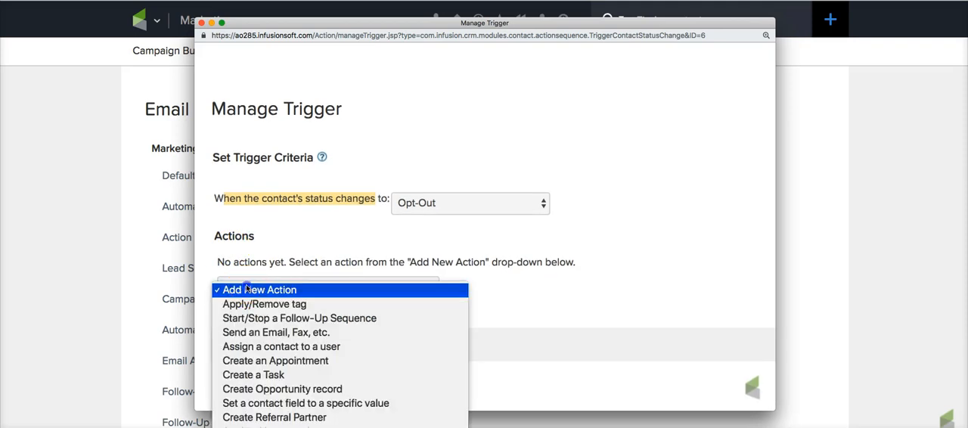
{"action": "scroll", "coordinate": [288, 350], "scroll_direction": "down", "scroll_amount": 3}
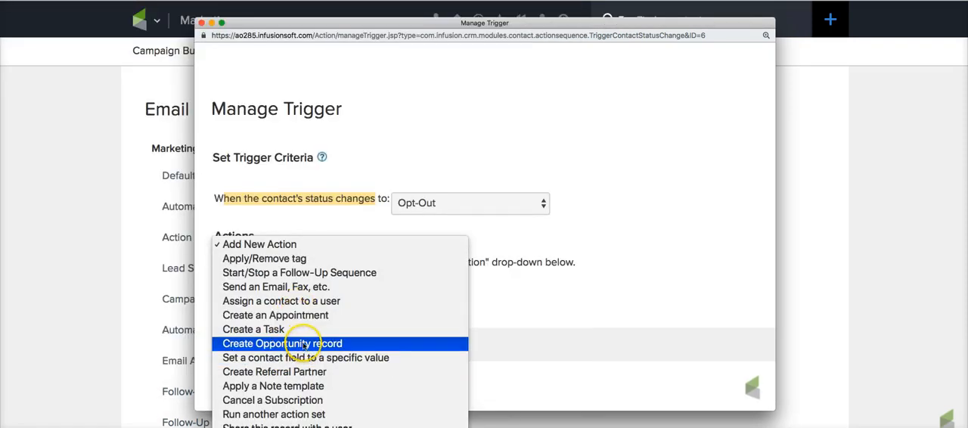
{"action": "scroll", "coordinate": [300, 343], "scroll_direction": "down", "scroll_amount": 1}
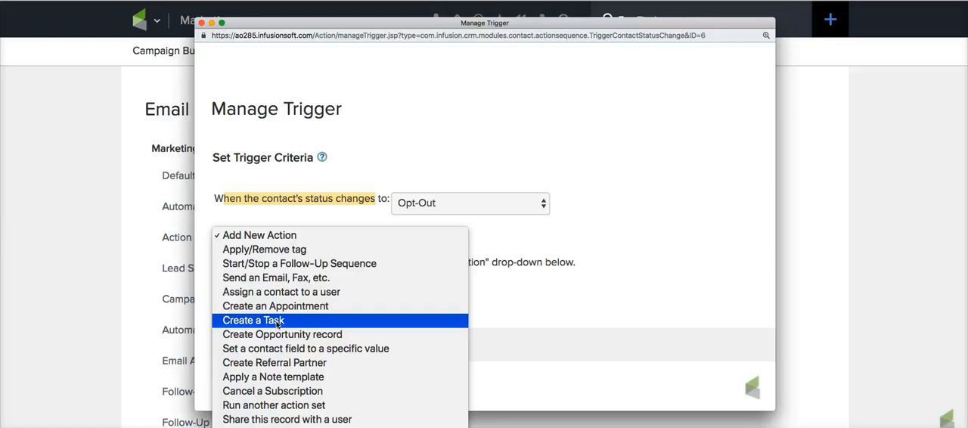
{"action": "left_click", "coordinate": [277, 321]}
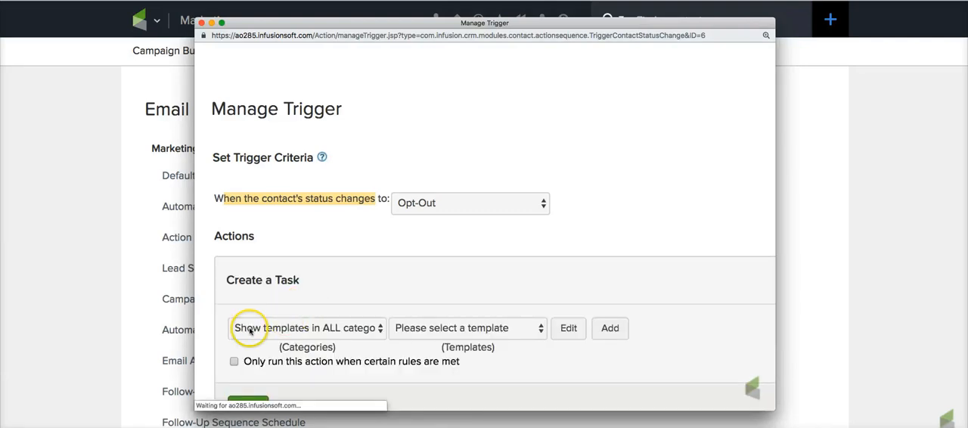
{"action": "left_click", "coordinate": [558, 356]}
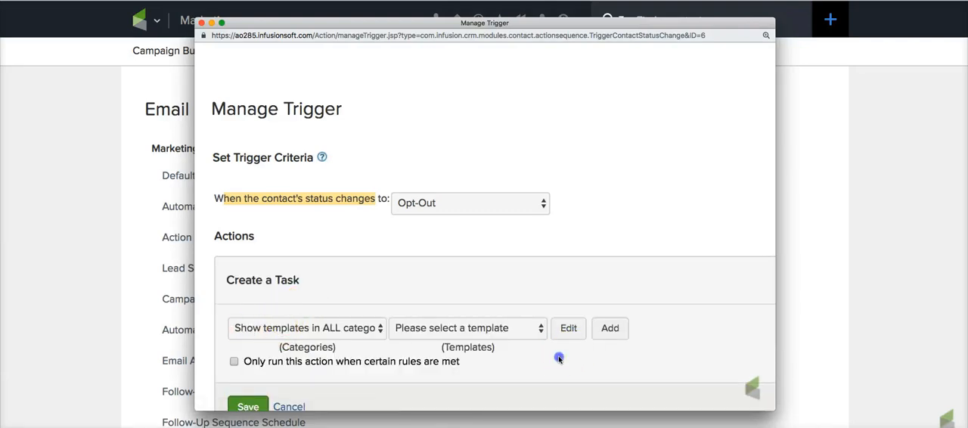
- Create a new task template for the action and title it "Client Opt Out - Reach Out"
{"action": "left_click", "coordinate": [611, 330]}
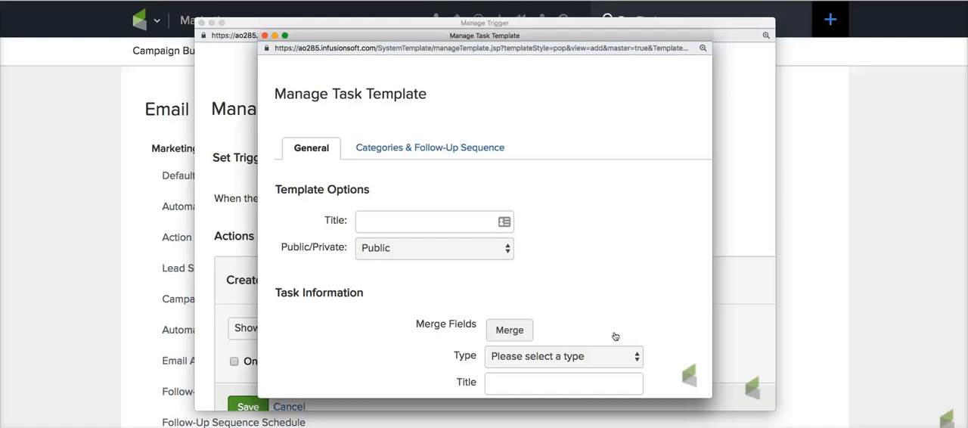
{"action": "left_click", "coordinate": [428, 221]}
{"action": "type", "text": "Client Opt Out - "}
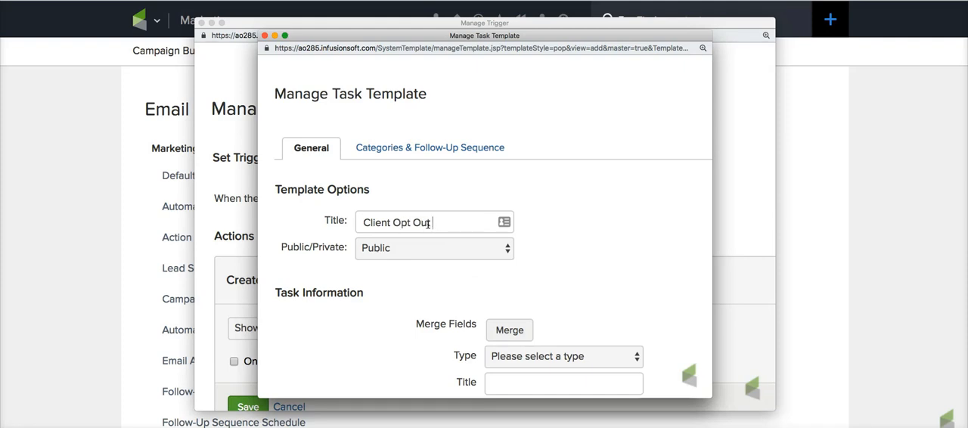
{"action": "type", "text": "Reach Out"}
{"action": "left_click", "coordinate": [432, 284]}
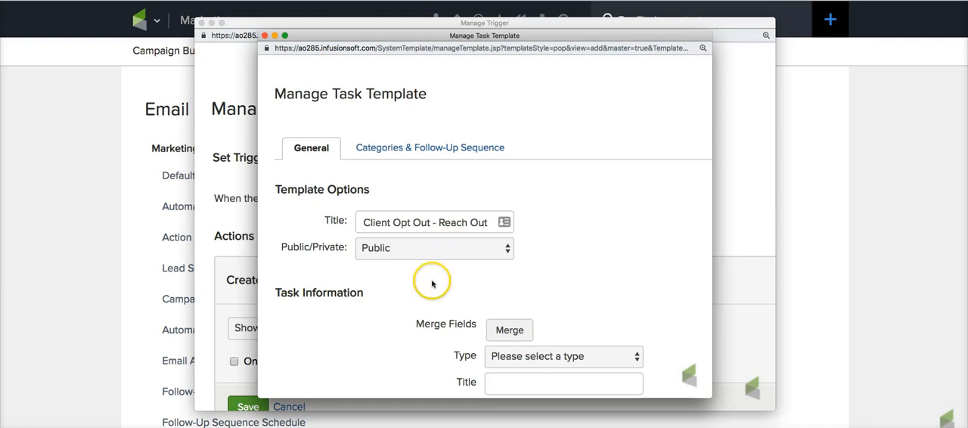
- Set the task type to Call and enlarge the task template window to fit the body field
{"action": "scroll", "coordinate": [427, 289], "scroll_direction": "down", "scroll_amount": 5}
{"action": "left_click", "coordinate": [507, 207]}
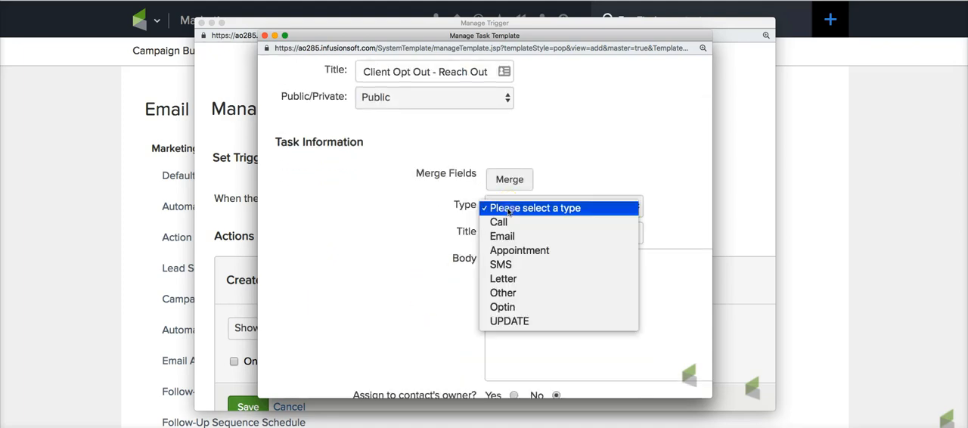
{"action": "left_click", "coordinate": [503, 222]}
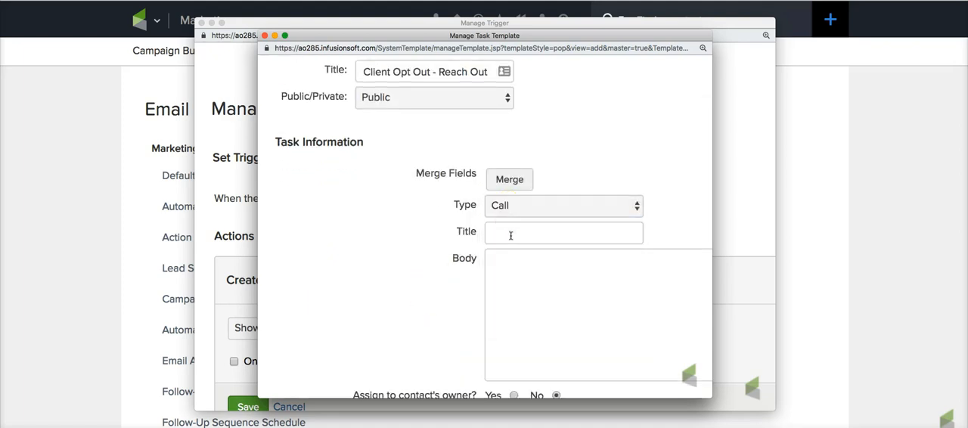
{"action": "left_click", "coordinate": [511, 236]}
{"action": "left_click", "coordinate": [391, 237]}
{"action": "left_click", "coordinate": [582, 329]}
{"action": "left_click_drag", "start_coordinate": [711, 398], "coordinate": [780, 411]}
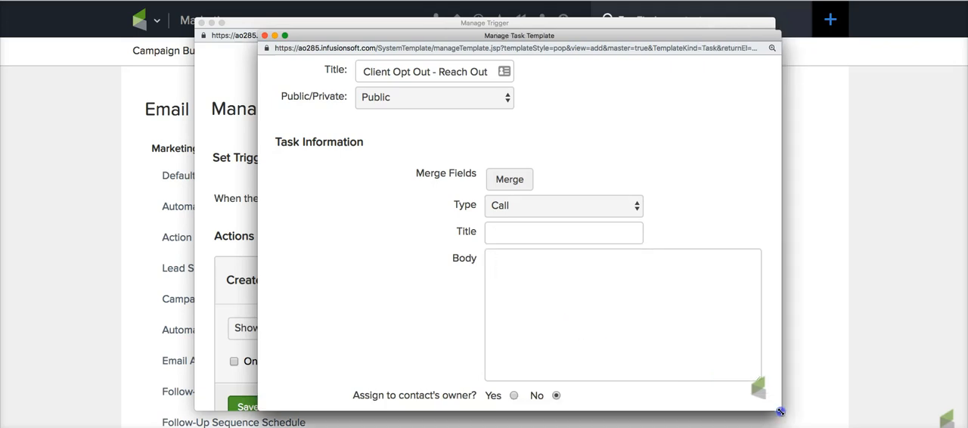
- Enter "Client Opt Out - Reach Out -" as the task title under Task Information
{"action": "left_click", "coordinate": [501, 241]}
{"action": "left_click", "coordinate": [503, 236]}
{"action": "type", "text": "Client Opt Out - Reach Out -"}
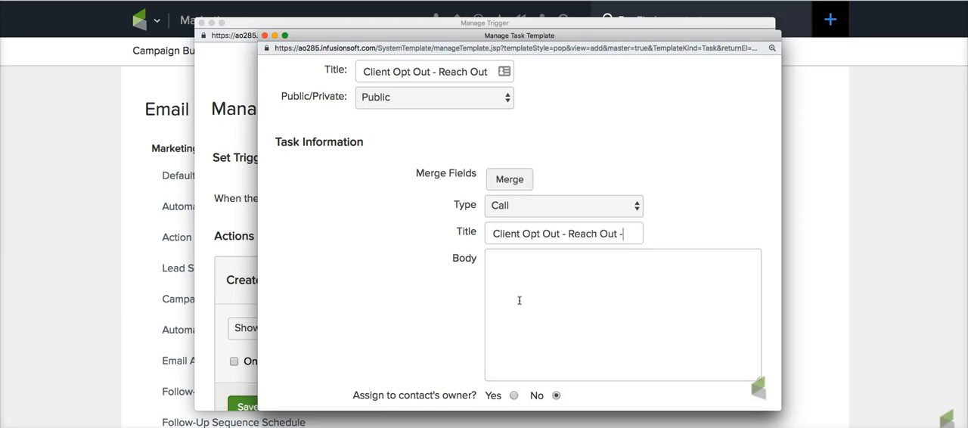
- Insert the contact's First Name and Last Name merge fields into the task title
{"action": "left_click", "coordinate": [509, 179]}
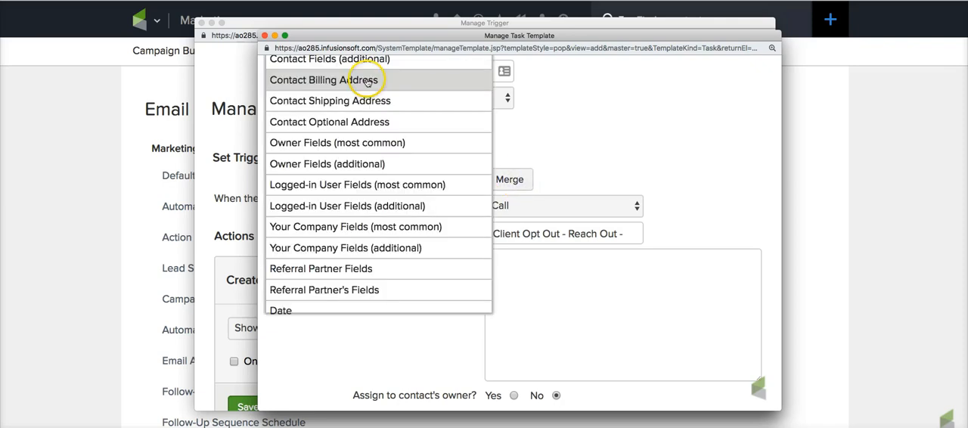
{"action": "scroll", "coordinate": [359, 96], "scroll_direction": "up", "scroll_amount": 4}
{"action": "left_click", "coordinate": [400, 166]}
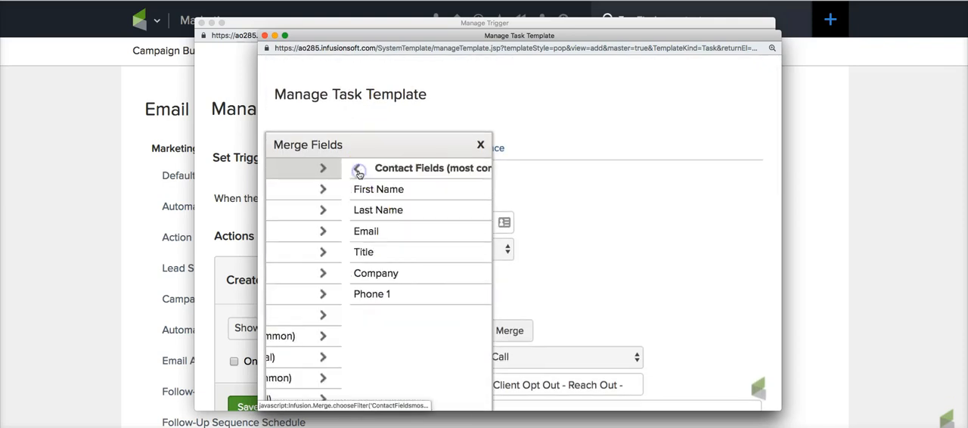
{"action": "left_click", "coordinate": [332, 197]}
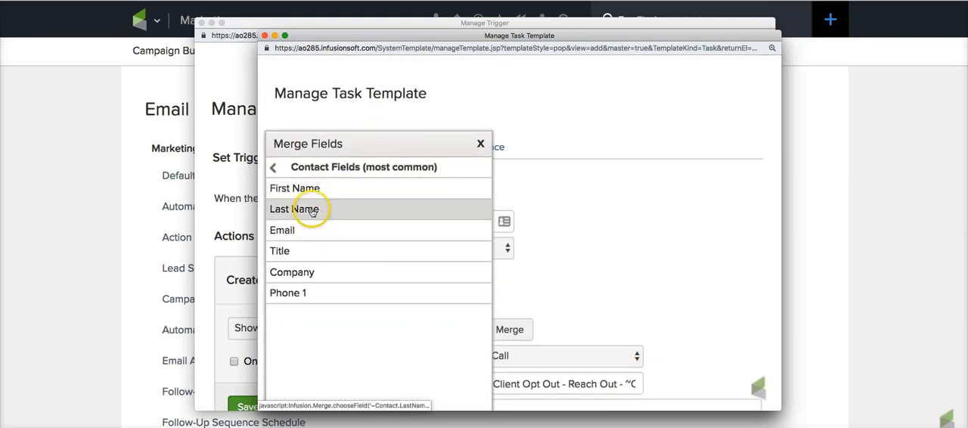
{"action": "left_click", "coordinate": [312, 208]}
{"action": "left_click", "coordinate": [585, 383]}
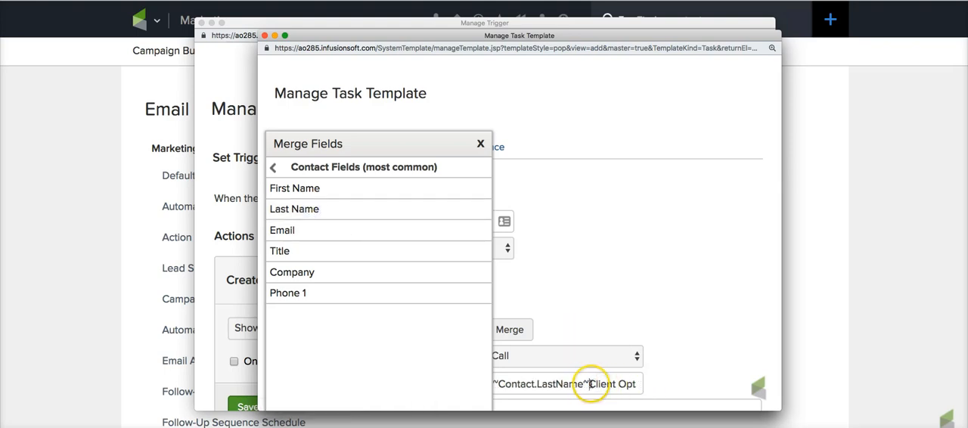
{"action": "left_click", "coordinate": [481, 144]}
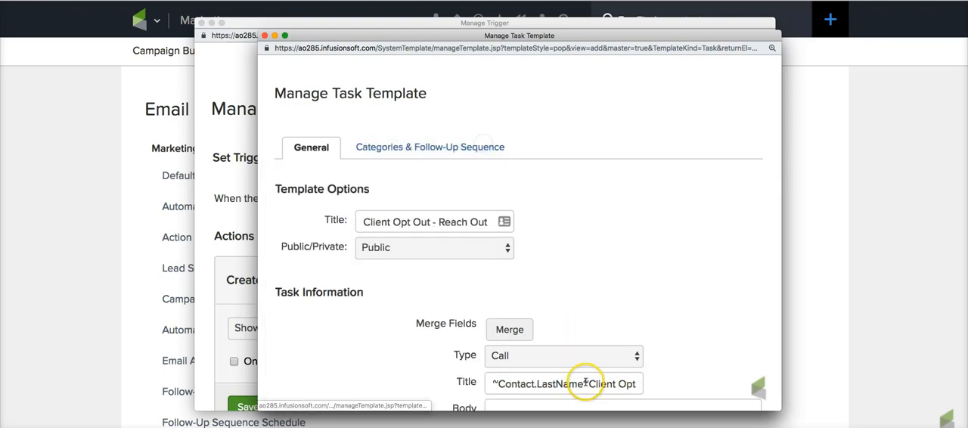
- Move the contact's Last Name merge field from the start of the task title to the end, after the First Name merge field
{"action": "left_click_drag", "start_coordinate": [588, 384], "coordinate": [449, 380]}
{"action": "key", "text": "super+x"}
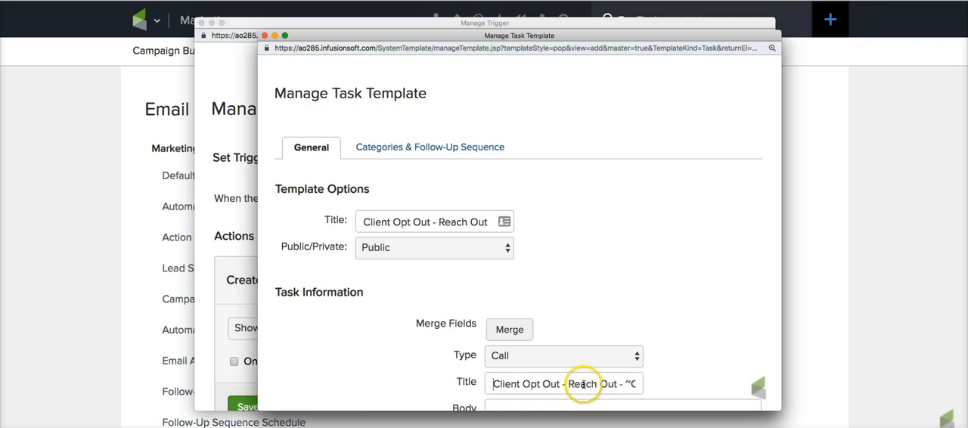
{"action": "left_click_drag", "start_coordinate": [613, 383], "coordinate": [667, 383]}
{"action": "left_click", "coordinate": [635, 384]}
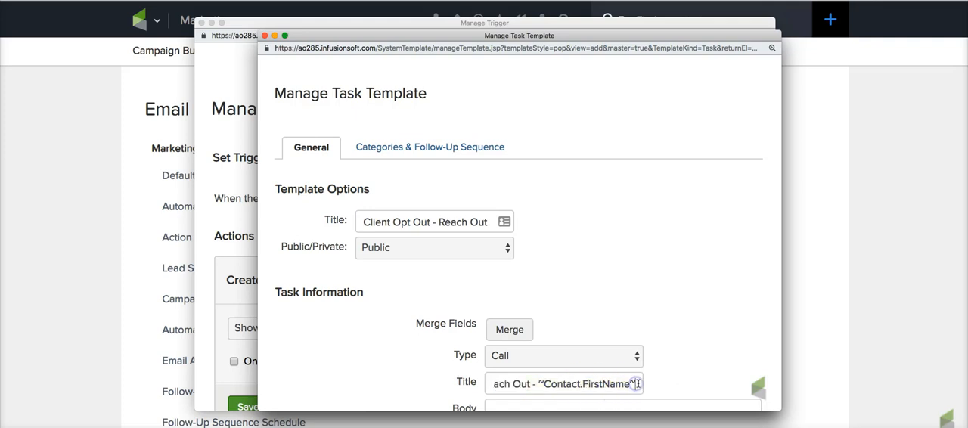
{"action": "key", "text": "super+v"}
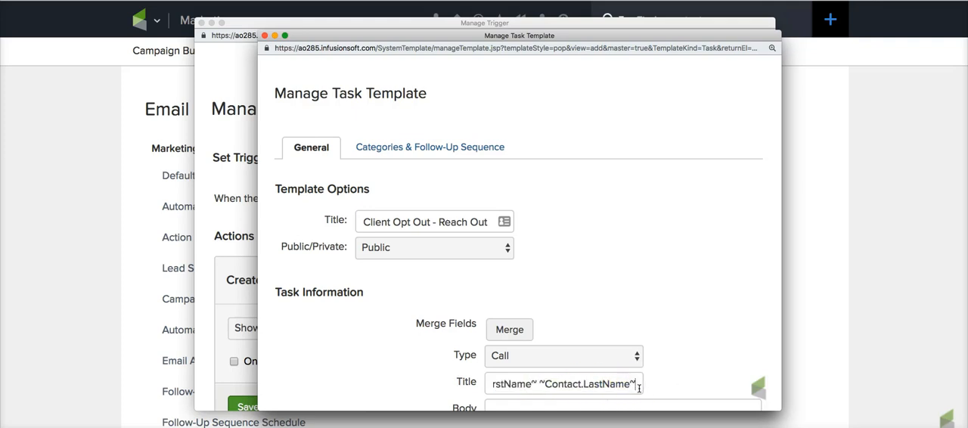
- Copy the First Name and Last Name merge fields from the task title into the task body
{"action": "left_click_drag", "start_coordinate": [641, 384], "coordinate": [578, 384]}
{"action": "key", "text": "super+c"}
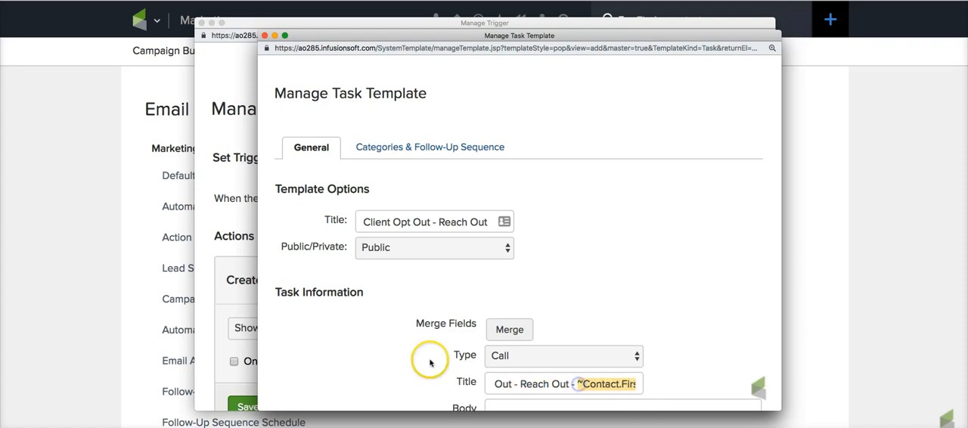
{"action": "scroll", "coordinate": [475, 341], "scroll_direction": "down", "scroll_amount": 5}
{"action": "left_click", "coordinate": [547, 249]}
{"action": "key", "text": "super+v"}
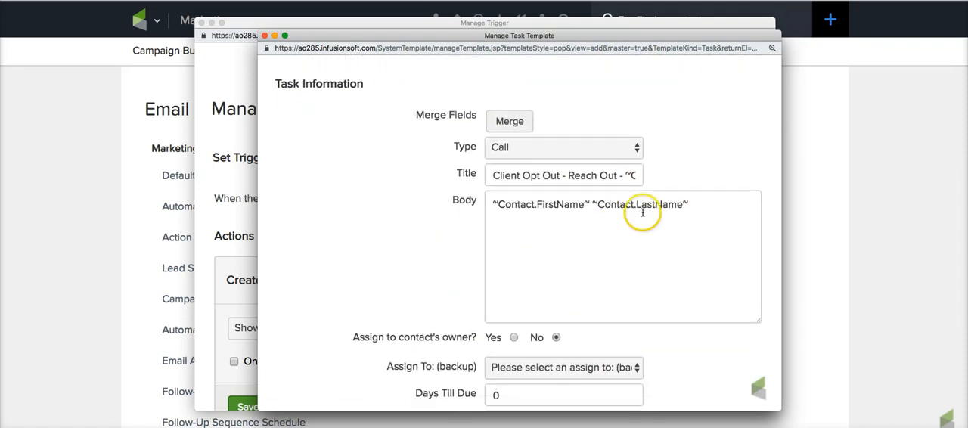
- Continue the body after the merge fields with "has opted out, they are an existing client, so please reach out via email or phone to confirm."
{"action": "left_click", "coordinate": [515, 131]}
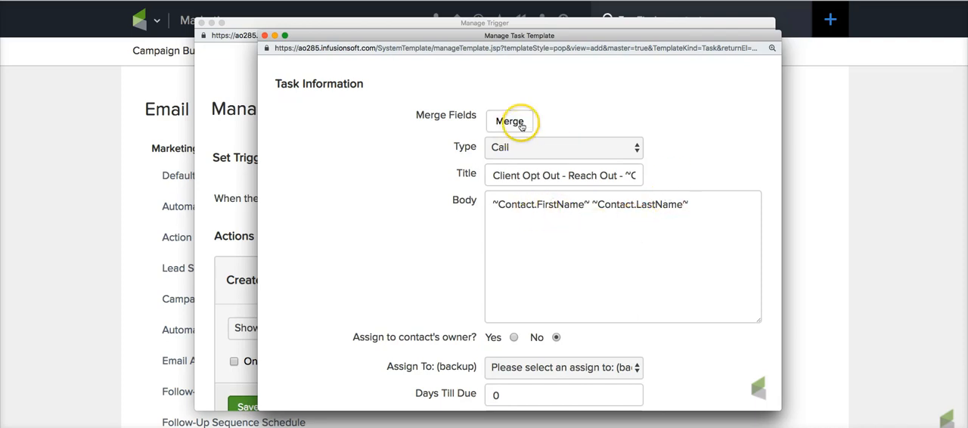
{"action": "left_click", "coordinate": [732, 228]}
{"action": "type", "text": "has opte"}
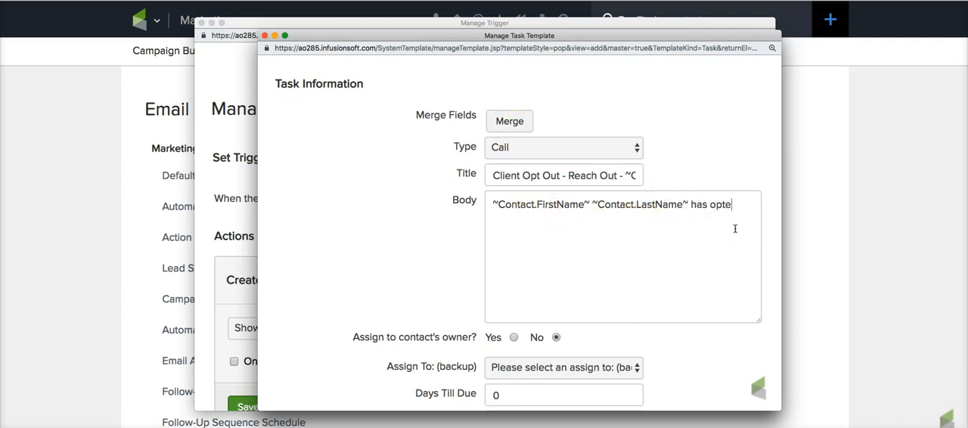
{"action": "type", "text": "d out, they are an "}
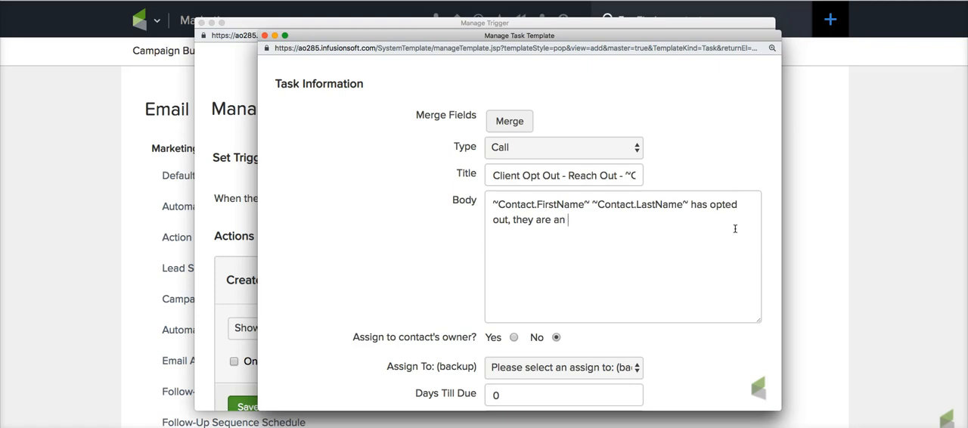
{"action": "type", "text": "exis"}
{"action": "key", "text": "BackSpace"}
{"action": "type", "text": "isting clien"}
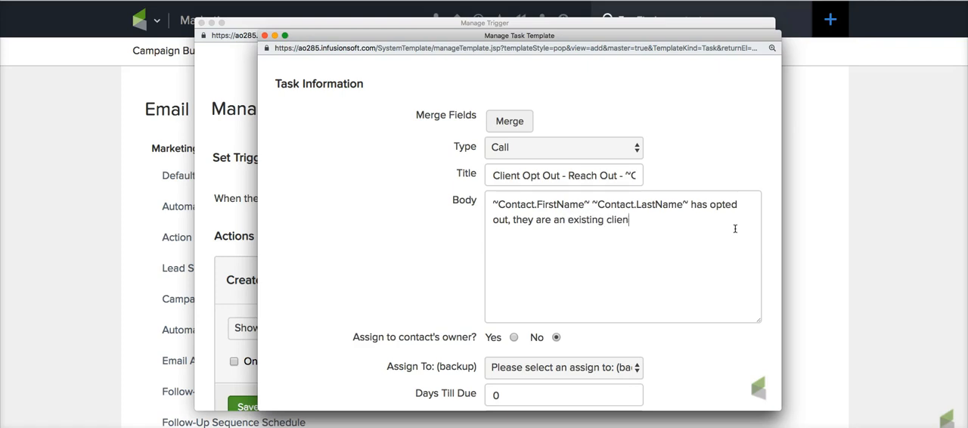
{"action": "type", "text": "t, so please reach out via email ro phon"}
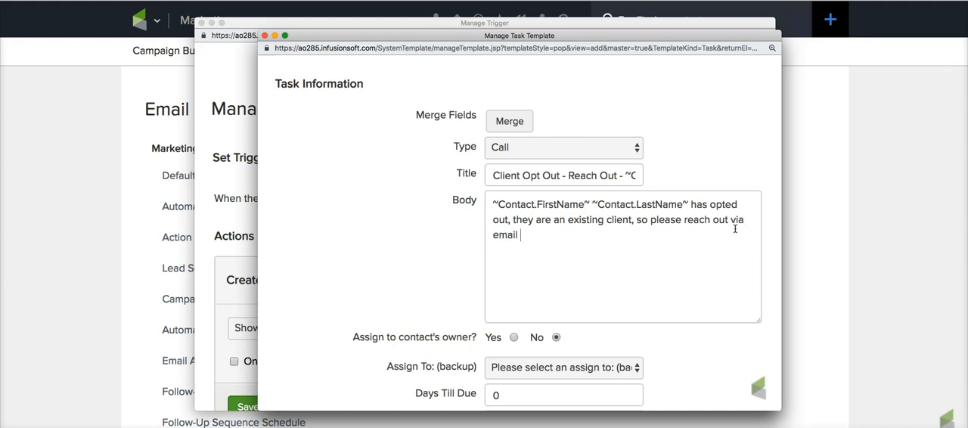
{"action": "key", "text": "BackSpace"}
{"action": "key", "text": "BackSpace"}
{"action": "key", "text": "BackSpace"}
{"action": "key", "text": "BackSpace"}
{"action": "type", "text": "or phone to confirm."}
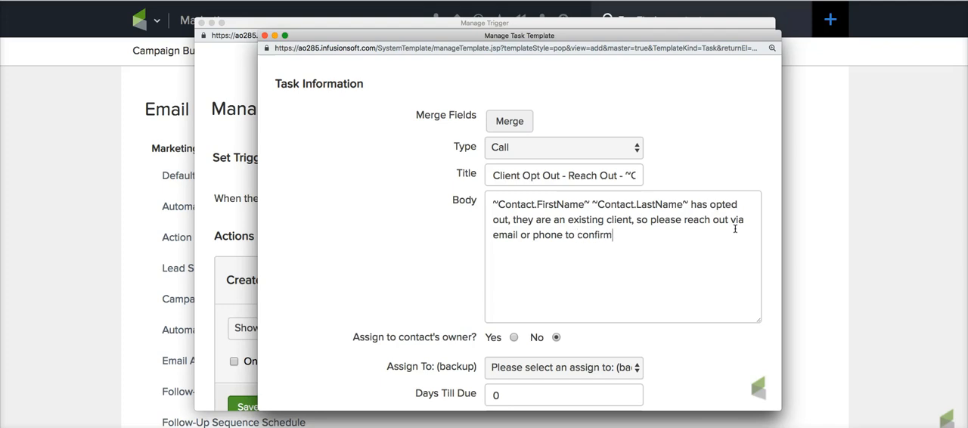
- Insert the contact's Email merge field after the word "email" in the task body
{"action": "left_click", "coordinate": [520, 235]}
{"action": "left_click", "coordinate": [514, 125]}
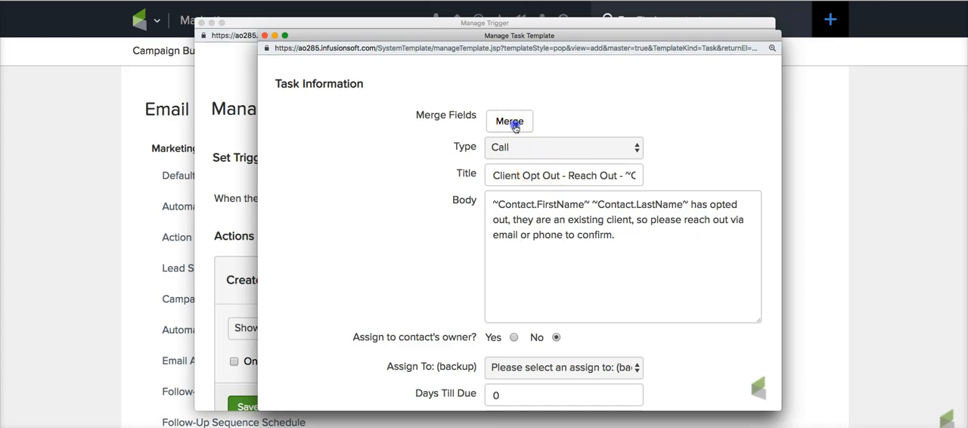
{"action": "scroll", "coordinate": [386, 151], "scroll_direction": "up", "scroll_amount": 5}
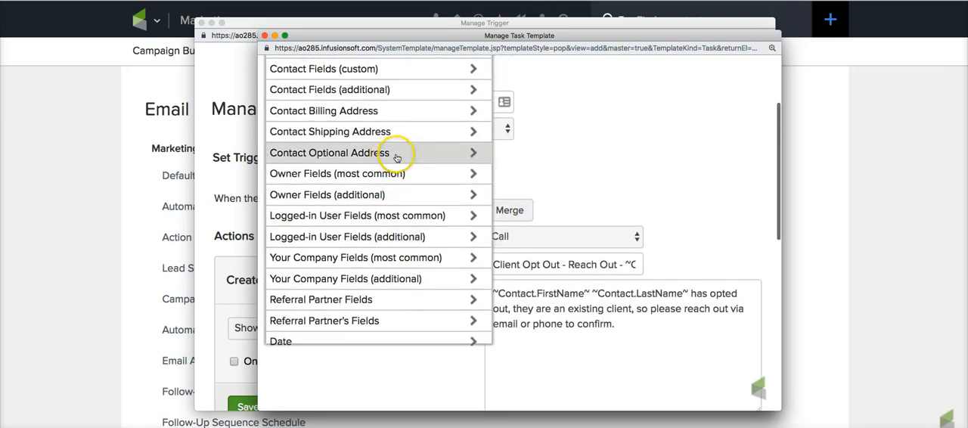
{"action": "scroll", "coordinate": [396, 158], "scroll_direction": "up", "scroll_amount": 3}
{"action": "left_click", "coordinate": [346, 86]}
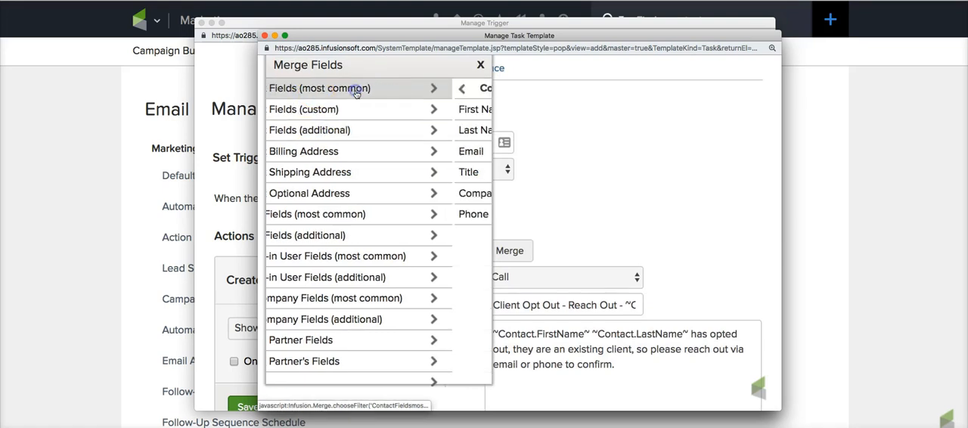
{"action": "left_click", "coordinate": [311, 153]}
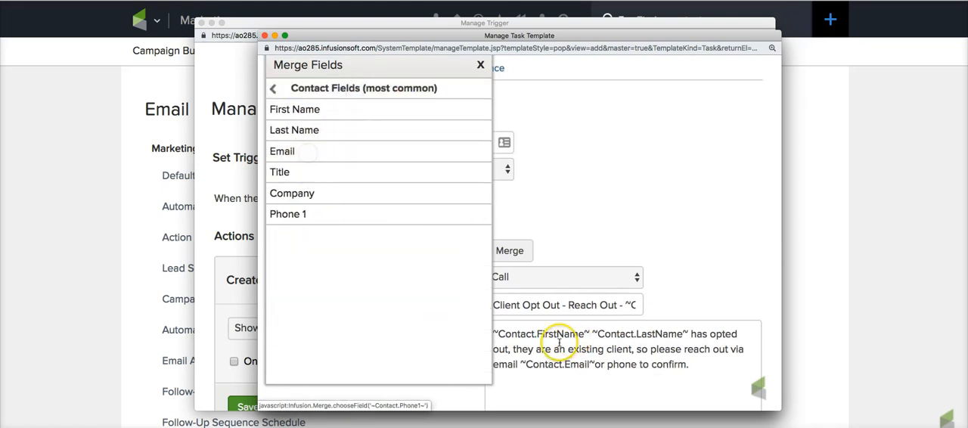
- Insert the contact's Phone 1 merge field after the word "phone" in the body and close the merge field list
{"action": "left_click", "coordinate": [592, 365]}
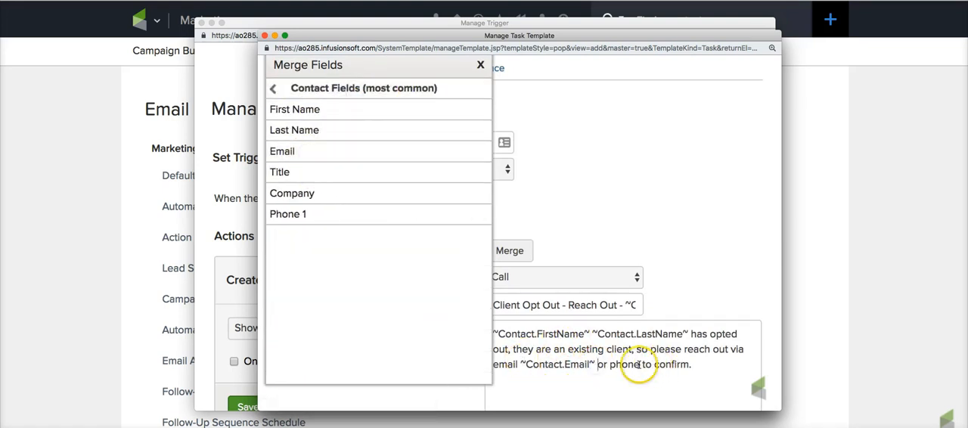
{"action": "left_click", "coordinate": [643, 364]}
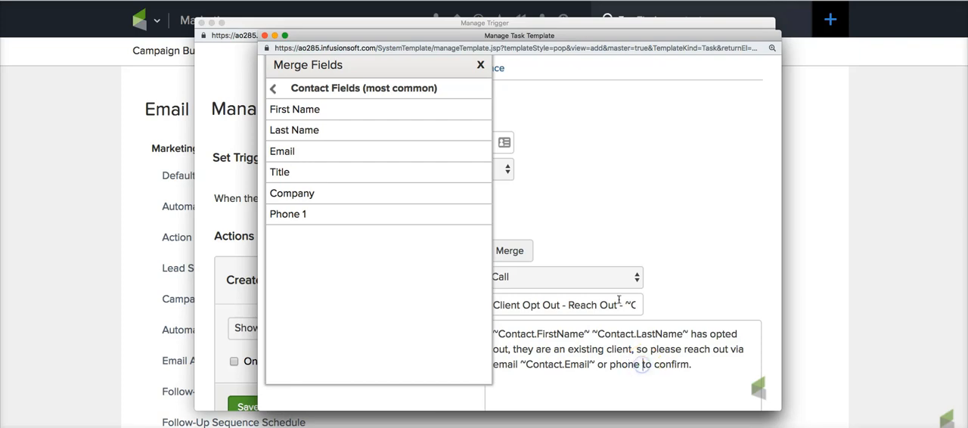
{"action": "left_click", "coordinate": [292, 214]}
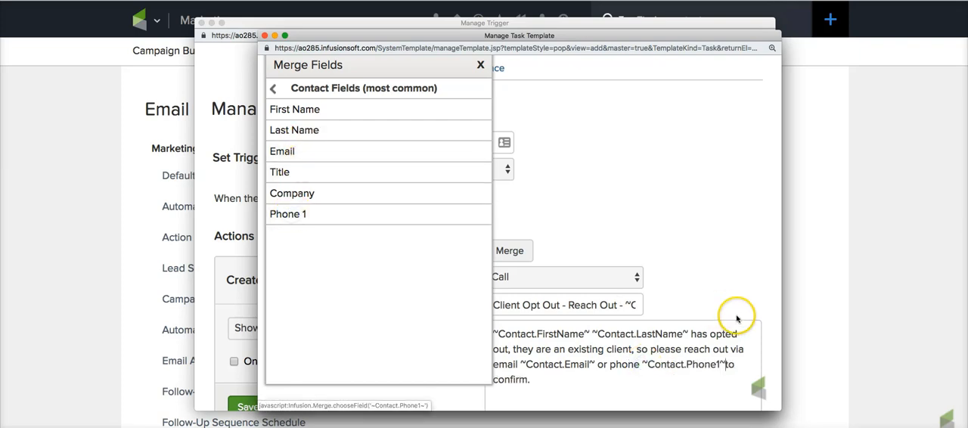
{"action": "left_click", "coordinate": [626, 380]}
{"action": "left_click", "coordinate": [480, 65]}
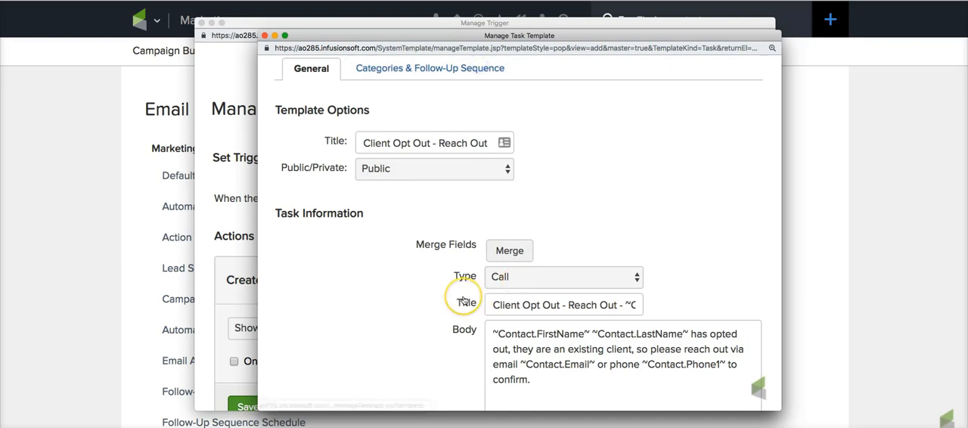
- Add a separate closing paragraph to the task body reading "Please mark this as complete when done."
{"action": "scroll", "coordinate": [465, 301], "scroll_direction": "down", "scroll_amount": 3}
{"action": "left_click", "coordinate": [556, 297]}
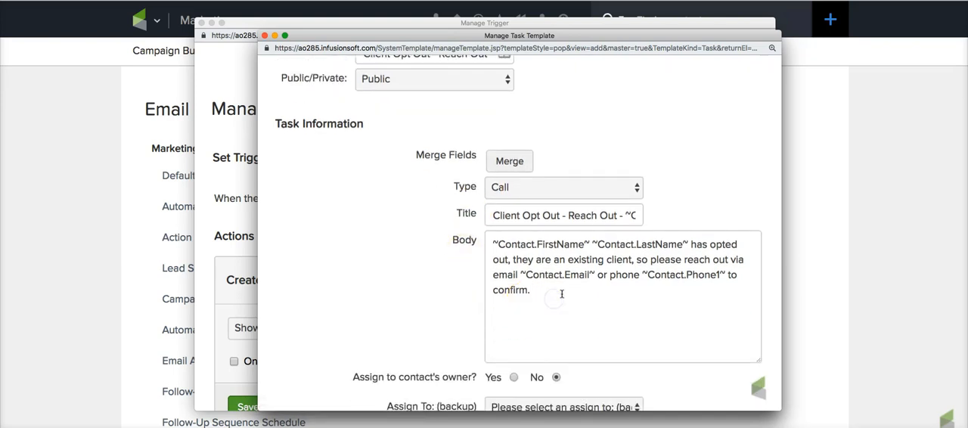
{"action": "key", "text": "Return"}
{"action": "type", "text": "Please mark this as comp"}
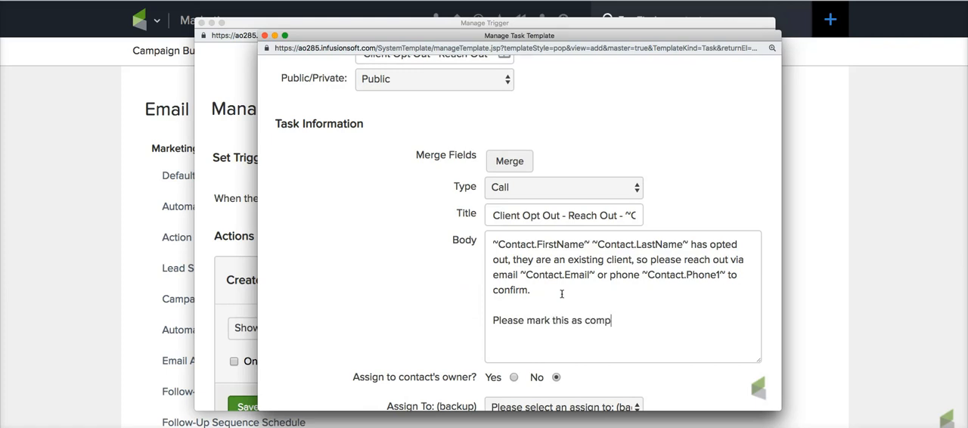
{"action": "type", "text": "lete when cone."}
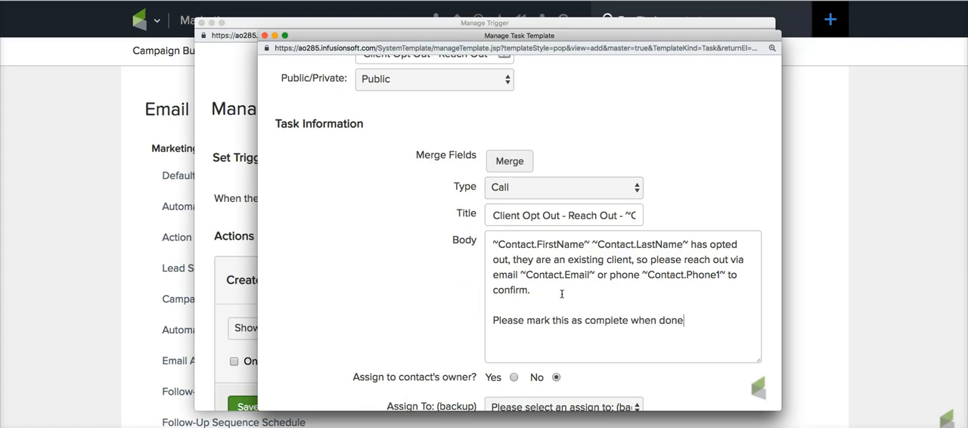
- Choose the first listed user as the backup assignee and set the task priority to 1. Critical
{"action": "scroll", "coordinate": [477, 298], "scroll_direction": "down", "scroll_amount": 5}
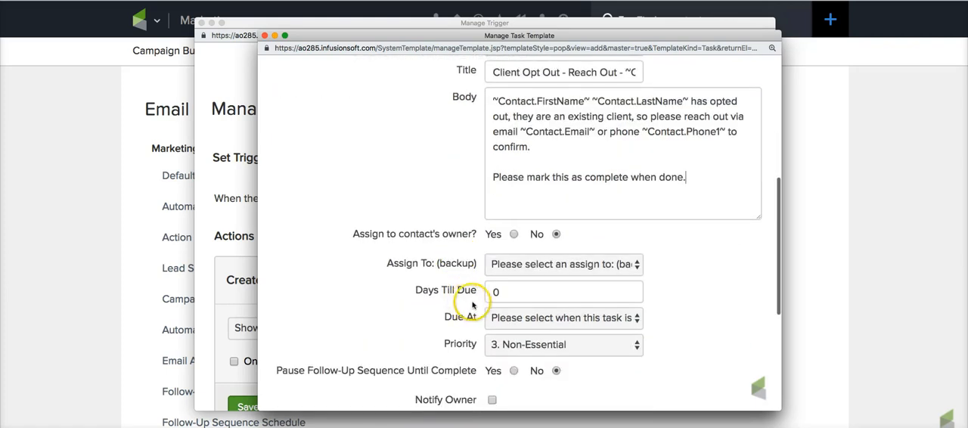
{"action": "left_click", "coordinate": [495, 264]}
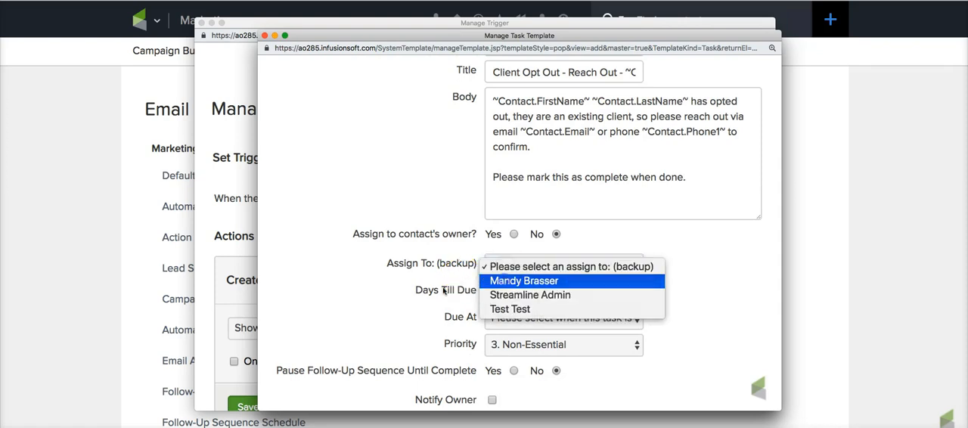
{"action": "left_click", "coordinate": [506, 280]}
{"action": "left_click", "coordinate": [506, 322]}
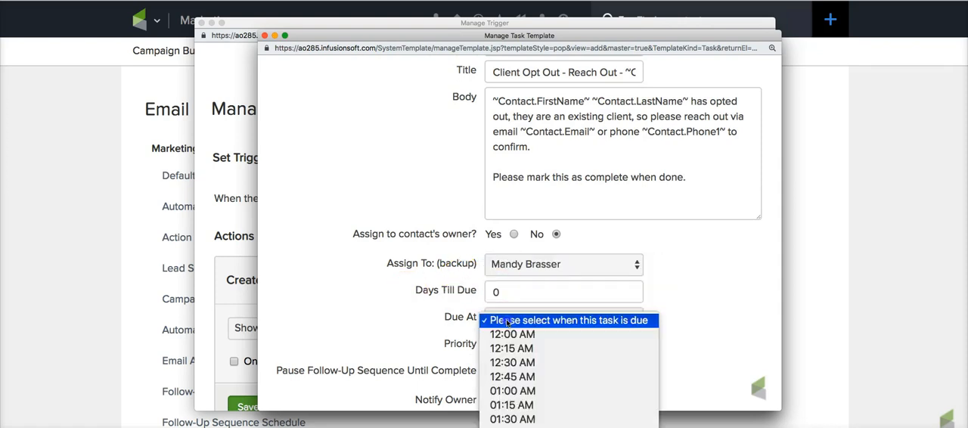
{"action": "left_click", "coordinate": [565, 354]}
{"action": "left_click", "coordinate": [539, 349]}
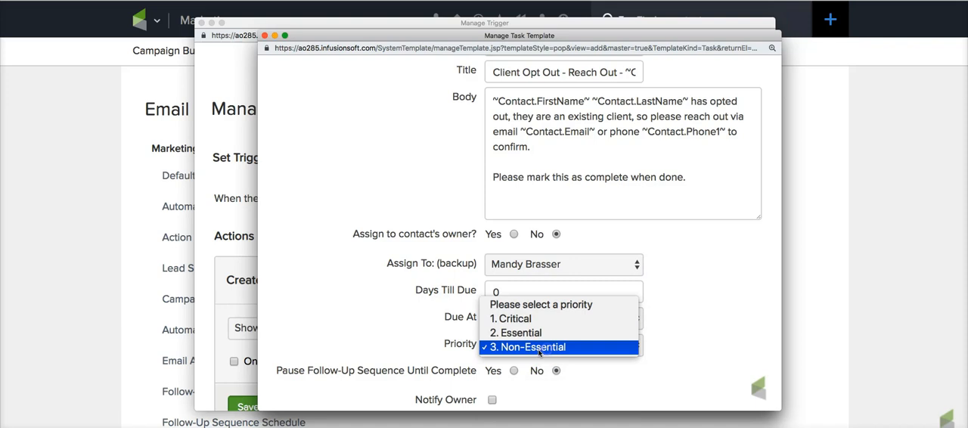
{"action": "left_click", "coordinate": [534, 321]}
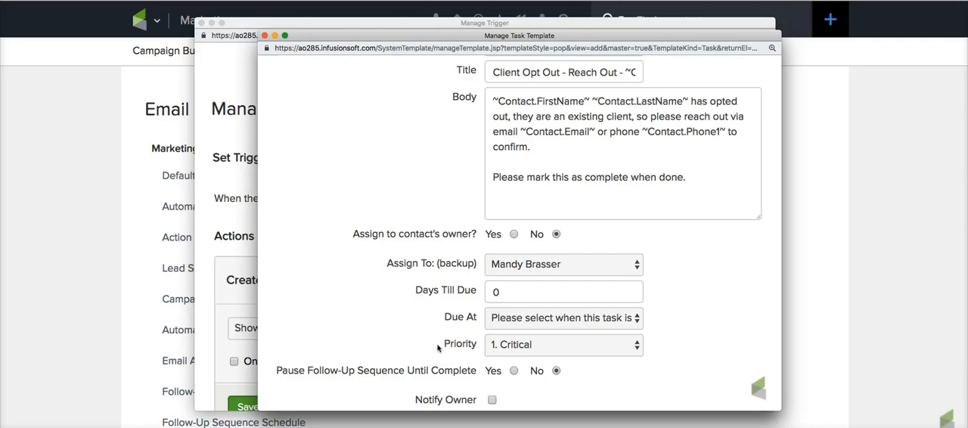
{"action": "left_click", "coordinate": [437, 347]}
- Select the user chosen as backup assignee under the users to notify about the task
{"action": "scroll", "coordinate": [442, 355], "scroll_direction": "down", "scroll_amount": 3}
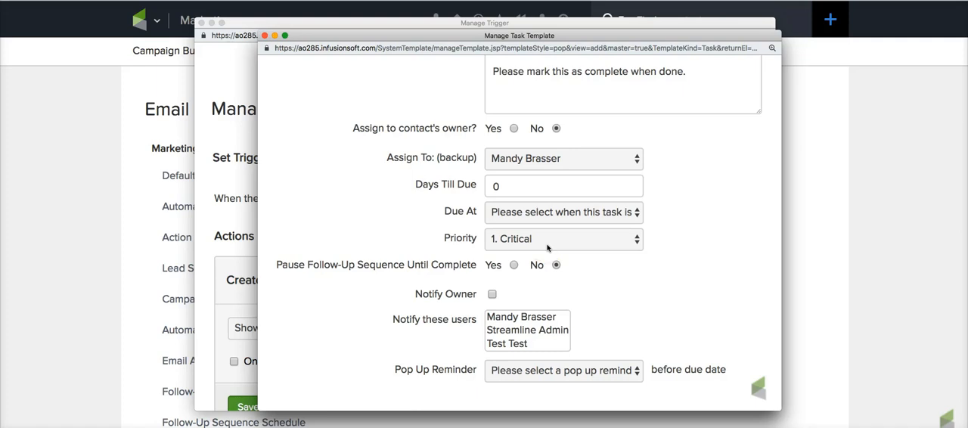
{"action": "left_click", "coordinate": [436, 251]}
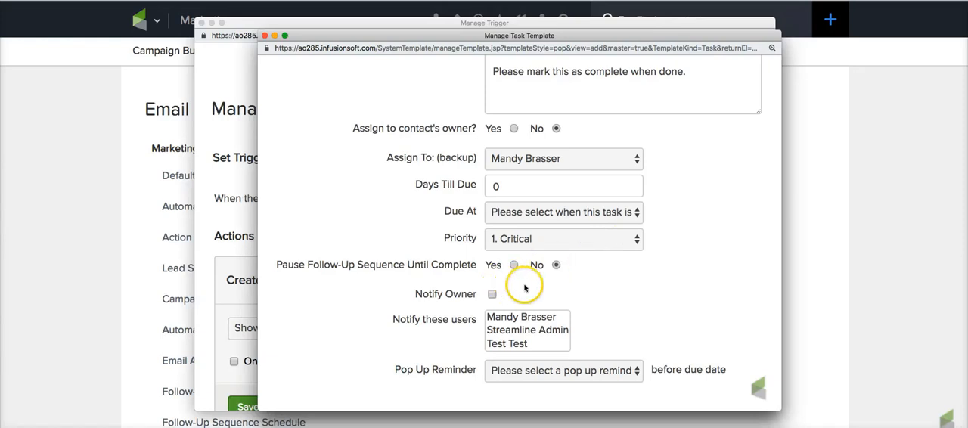
{"action": "scroll", "coordinate": [525, 289], "scroll_direction": "down", "scroll_amount": 2}
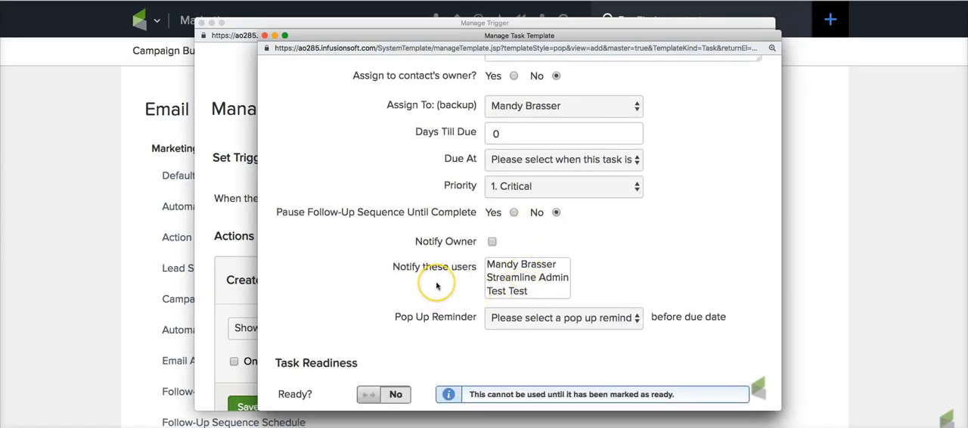
{"action": "scroll", "coordinate": [416, 284], "scroll_direction": "down", "scroll_amount": 1}
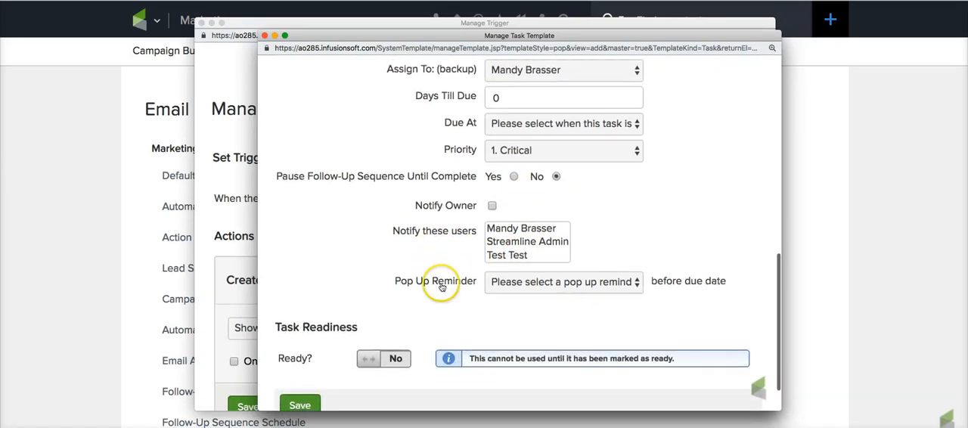
{"action": "left_click", "coordinate": [501, 228]}
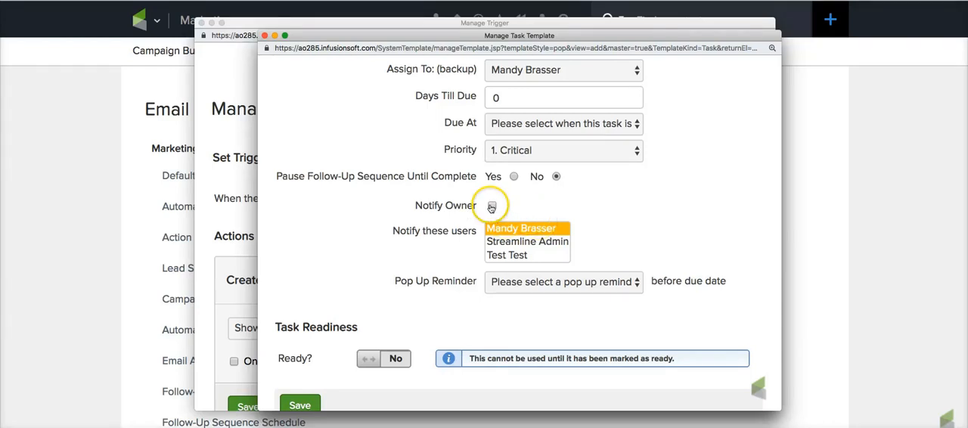
{"action": "scroll", "coordinate": [474, 220], "scroll_direction": "up", "scroll_amount": 2}
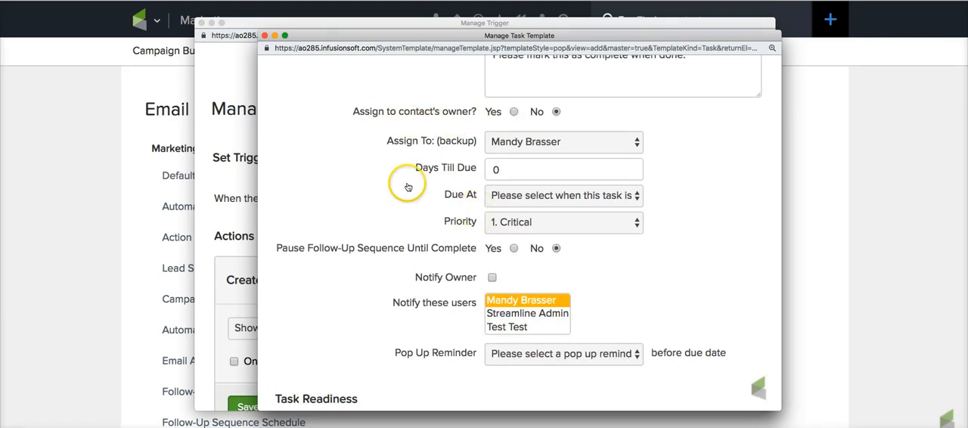
{"action": "scroll", "coordinate": [424, 180], "scroll_direction": "down", "scroll_amount": 3}
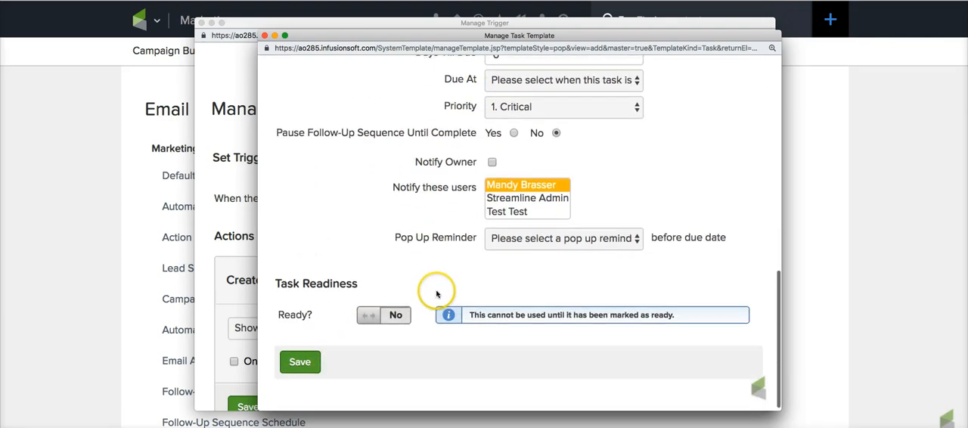
- Mark the task template as ready, save it, and close its leftover pop-up window
{"action": "left_click", "coordinate": [371, 317]}
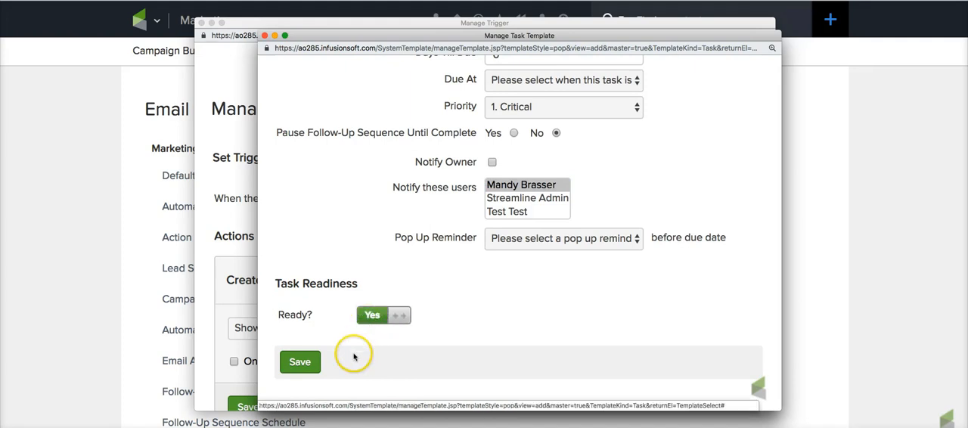
{"action": "left_click", "coordinate": [300, 363]}
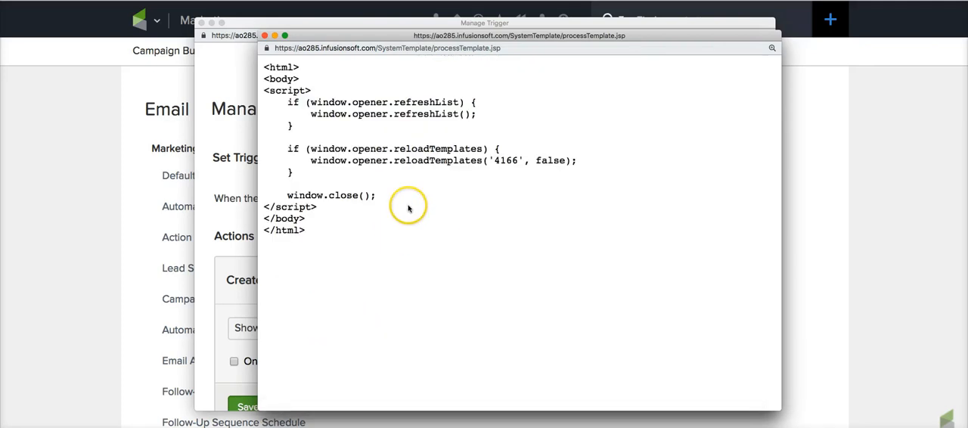
{"action": "left_click", "coordinate": [264, 36]}
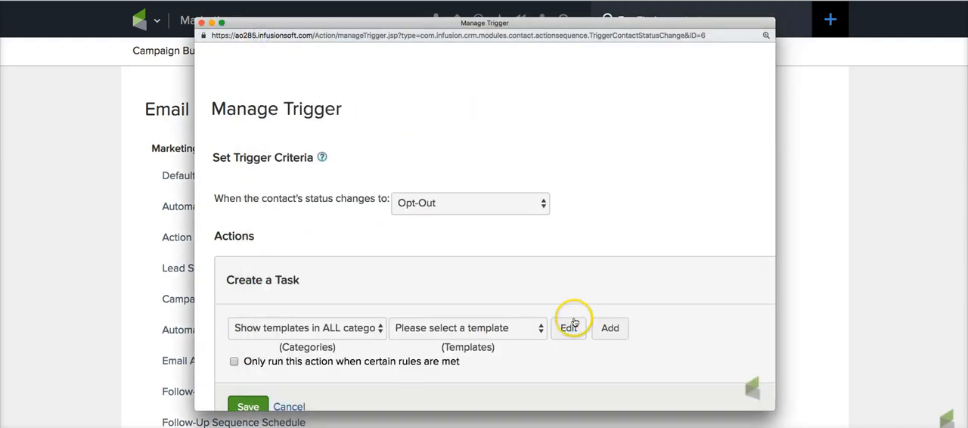
{"action": "scroll", "coordinate": [572, 317], "scroll_direction": "down", "scroll_amount": 2}
{"action": "left_click", "coordinate": [497, 258]}
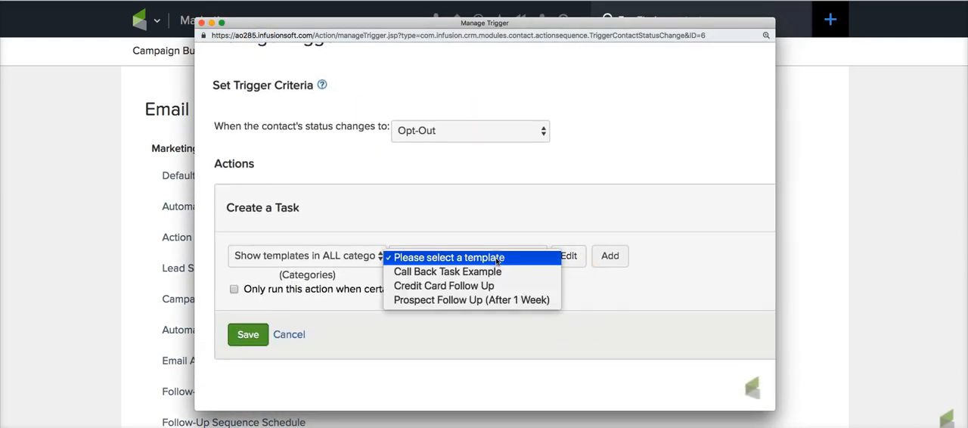
{"action": "left_click", "coordinate": [498, 259]}
{"action": "left_click", "coordinate": [569, 256]}
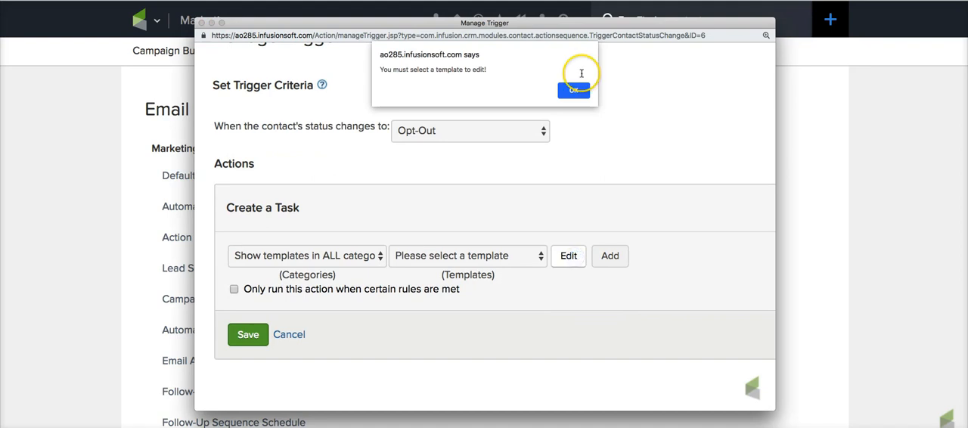
{"action": "left_click", "coordinate": [573, 91]}
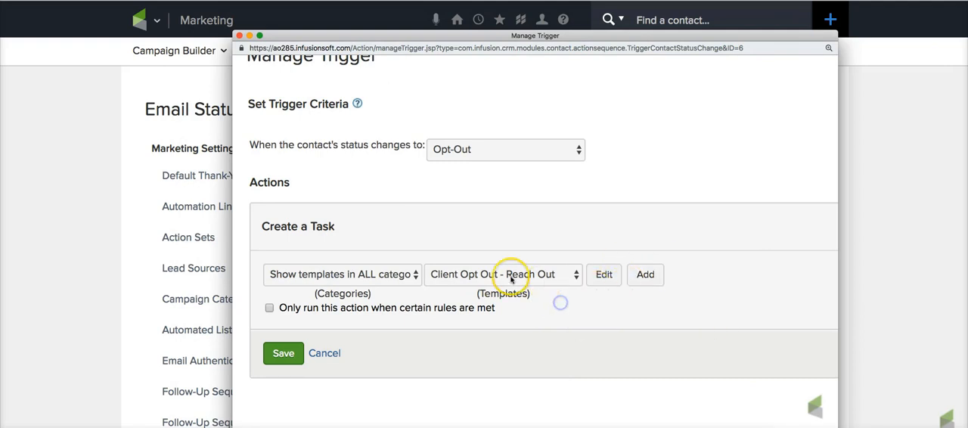
{"action": "scroll", "coordinate": [556, 277], "scroll_direction": "right", "scroll_amount": 1}
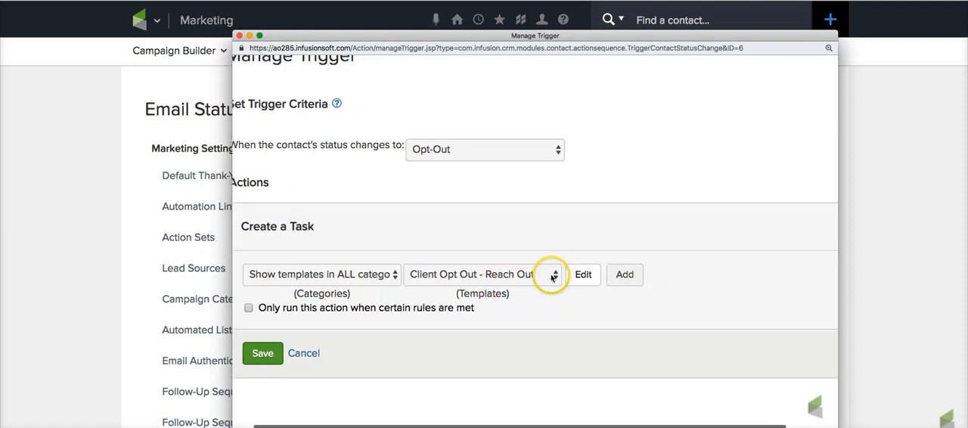
{"action": "scroll", "coordinate": [530, 299], "scroll_direction": "left", "scroll_amount": 1}
{"action": "scroll", "coordinate": [530, 299], "scroll_direction": "left", "scroll_amount": 1}
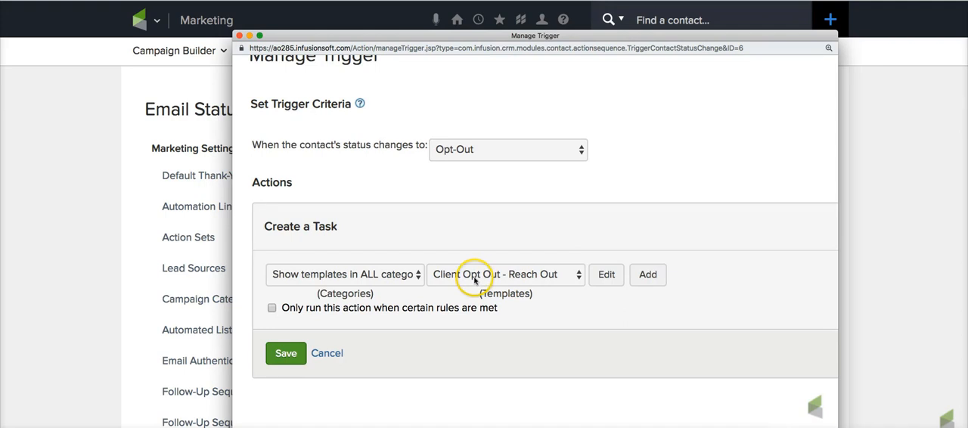
- Restrict the task action to run only when certain rules are met and create a rule set named "Client - VIP"
{"action": "left_click", "coordinate": [271, 308]}
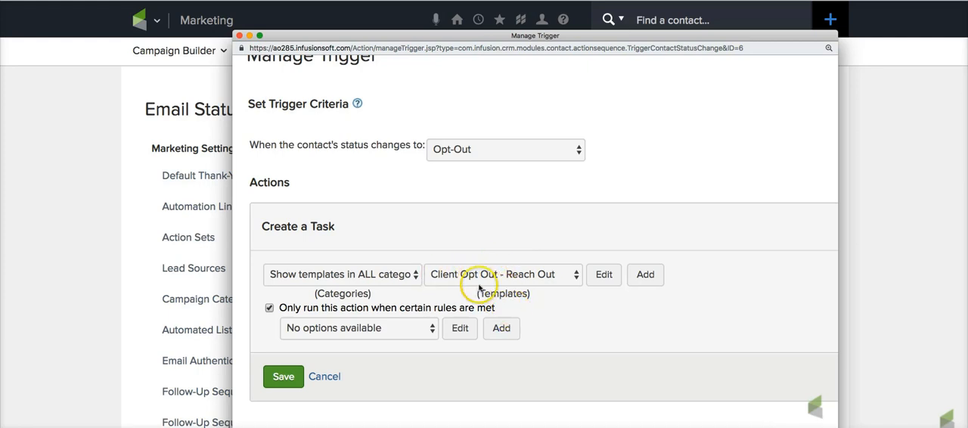
{"action": "left_click", "coordinate": [503, 330]}
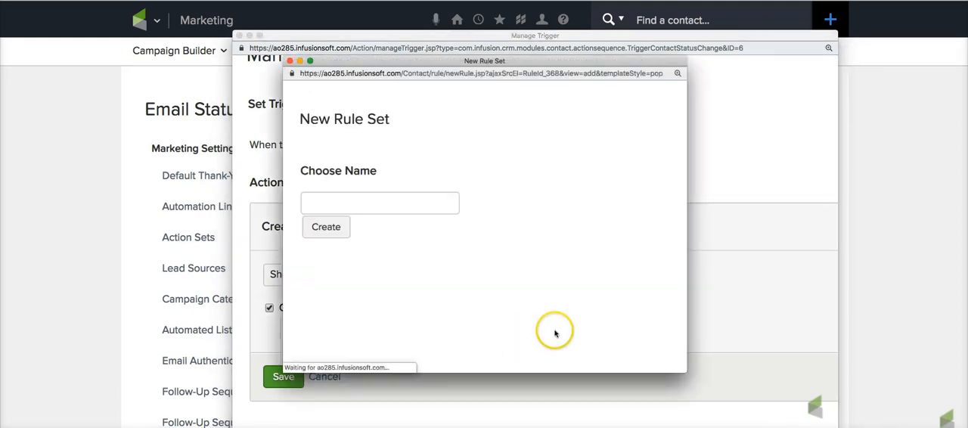
{"action": "left_click", "coordinate": [391, 207]}
{"action": "type", "text": "Client - VIP"}
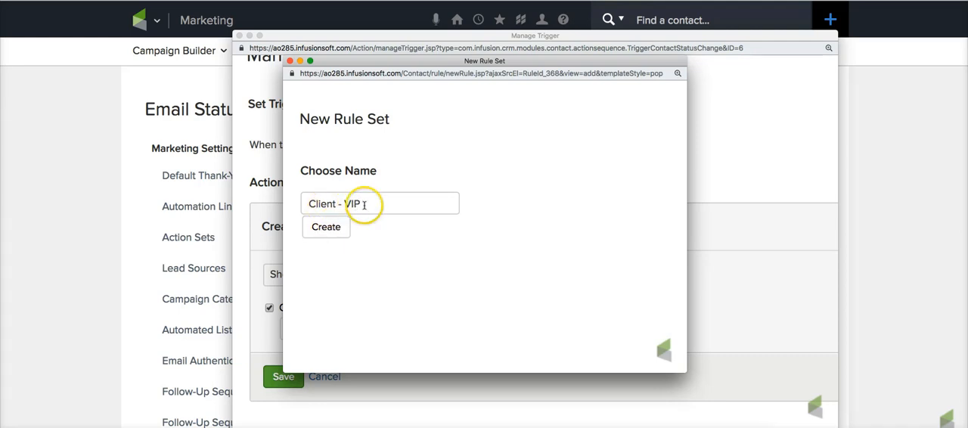
{"action": "left_click", "coordinate": [330, 229]}
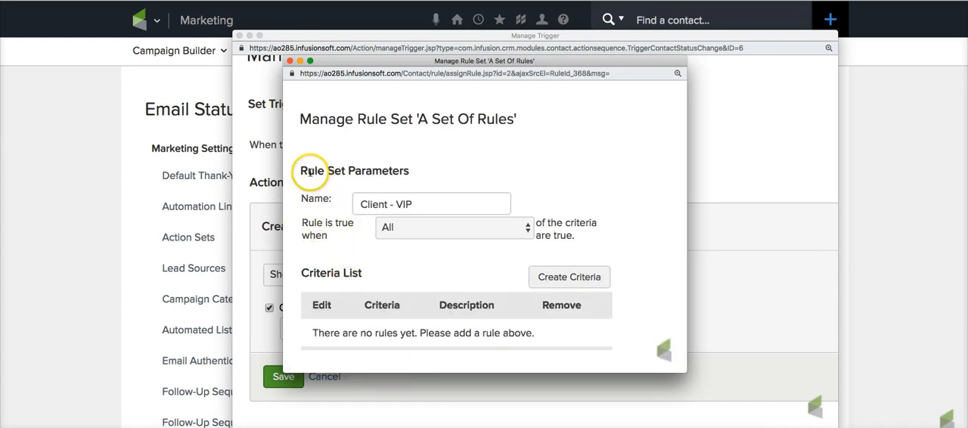
- Set the rule set to be true when All of the criteria are true
{"action": "left_click_drag", "start_coordinate": [301, 224], "coordinate": [338, 237]}
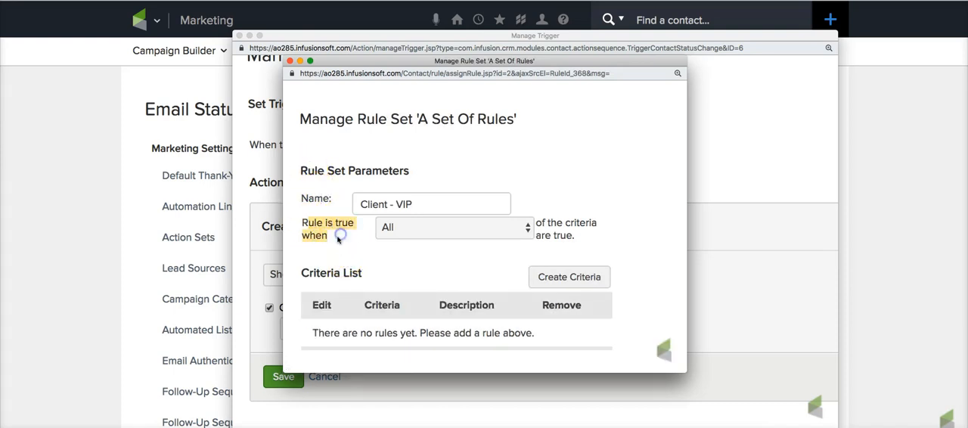
{"action": "left_click", "coordinate": [339, 237]}
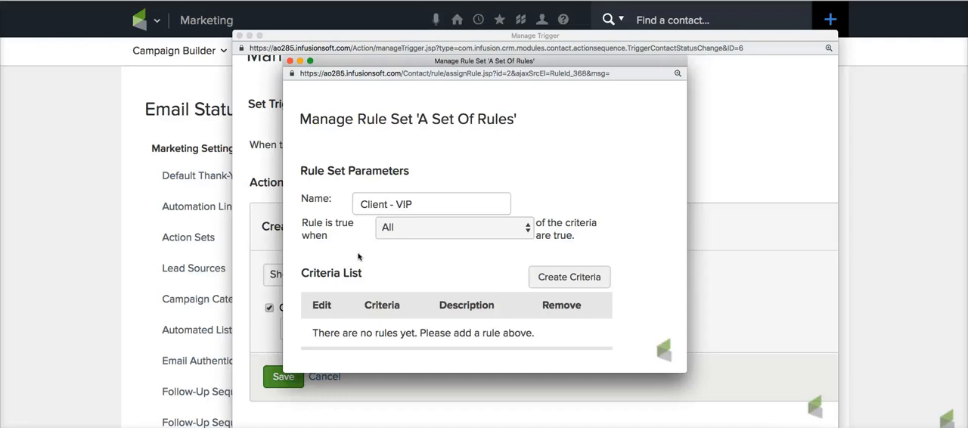
{"action": "left_click", "coordinate": [390, 231]}
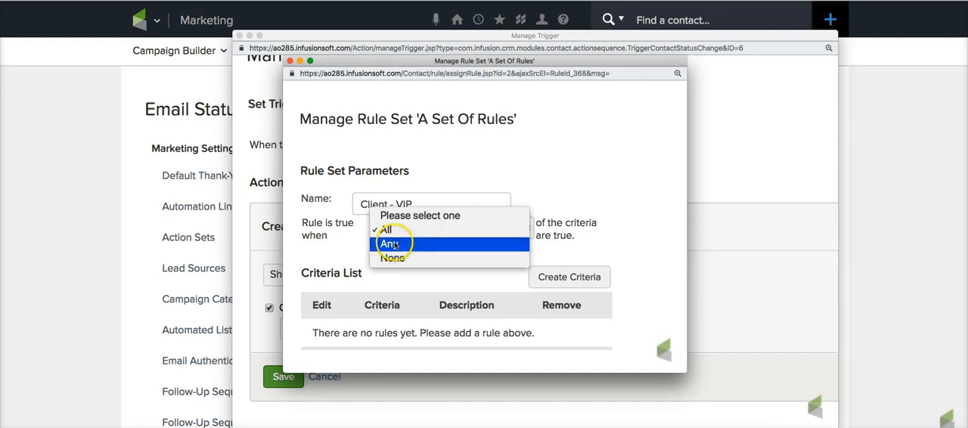
{"action": "left_click", "coordinate": [400, 230]}
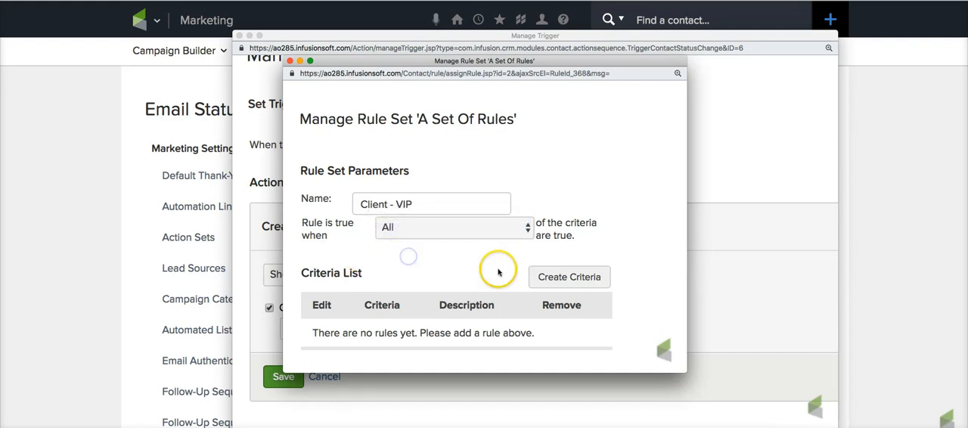
- Start a new criterion based on the Tags field from the contact's general information, enlarging the rule set window to fit
{"action": "left_click", "coordinate": [572, 278]}
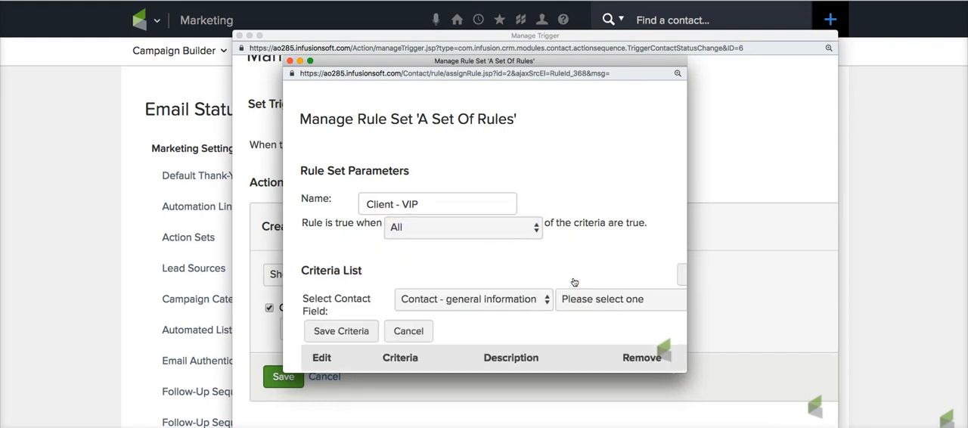
{"action": "left_click_drag", "start_coordinate": [686, 372], "coordinate": [876, 420]}
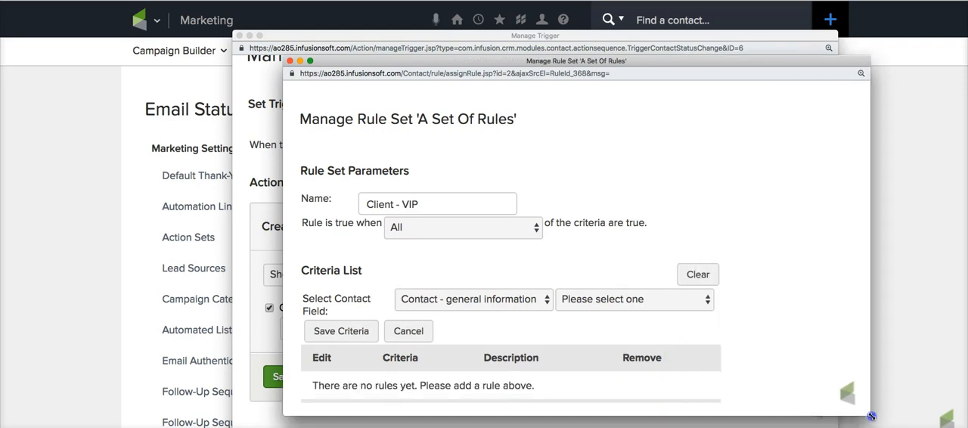
{"action": "left_click", "coordinate": [620, 303]}
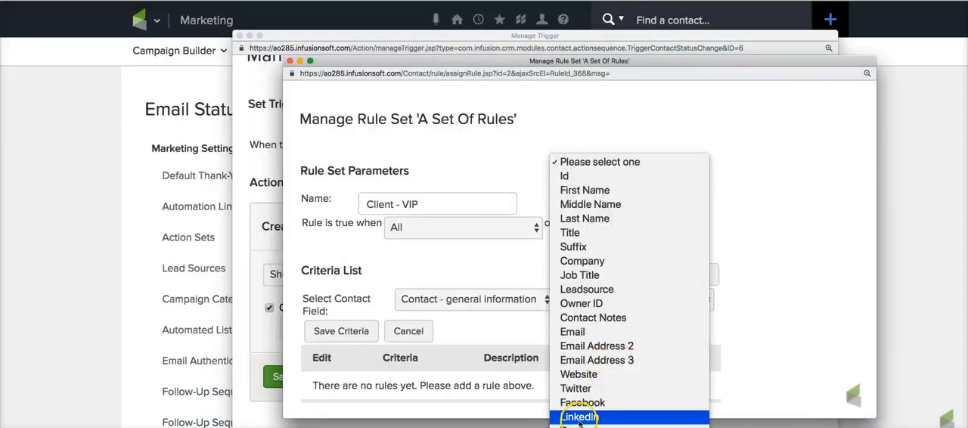
{"action": "left_click", "coordinate": [598, 415]}
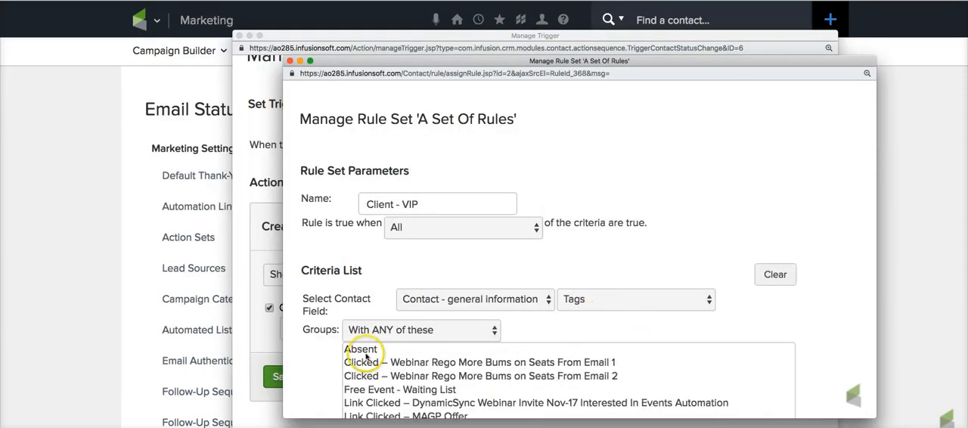
- Choose the tag "07 Segmentation -> Current Customer - VIP" for the criterion and save the criterion
{"action": "scroll", "coordinate": [313, 354], "scroll_direction": "down", "scroll_amount": 3}
{"action": "scroll", "coordinate": [392, 345], "scroll_direction": "down", "scroll_amount": 20}
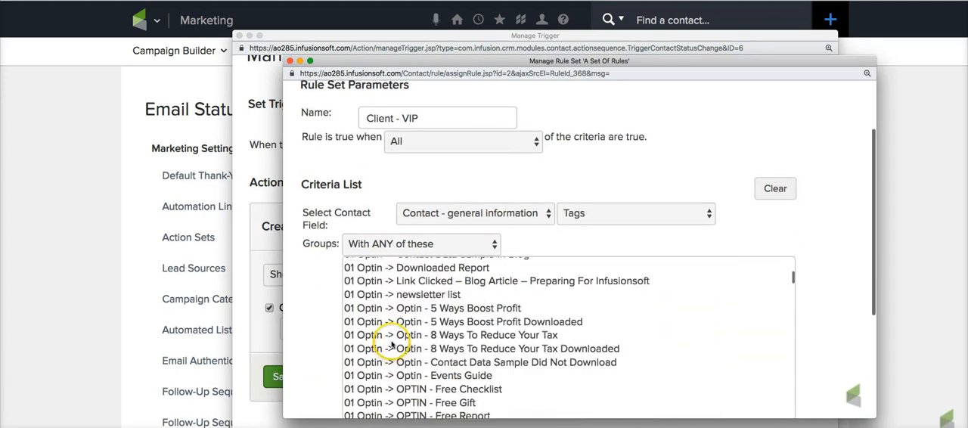
{"action": "scroll", "coordinate": [392, 345], "scroll_direction": "down", "scroll_amount": 15}
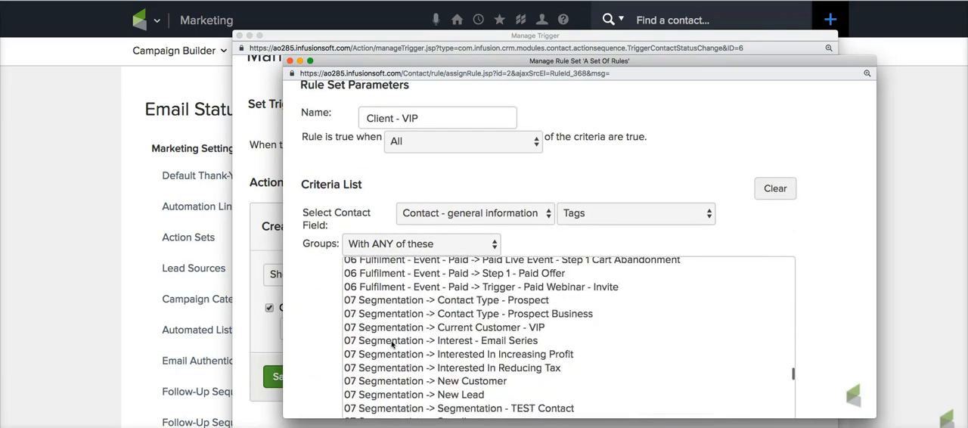
{"action": "scroll", "coordinate": [393, 345], "scroll_direction": "up", "scroll_amount": 10}
{"action": "scroll", "coordinate": [392, 345], "scroll_direction": "up", "scroll_amount": 3}
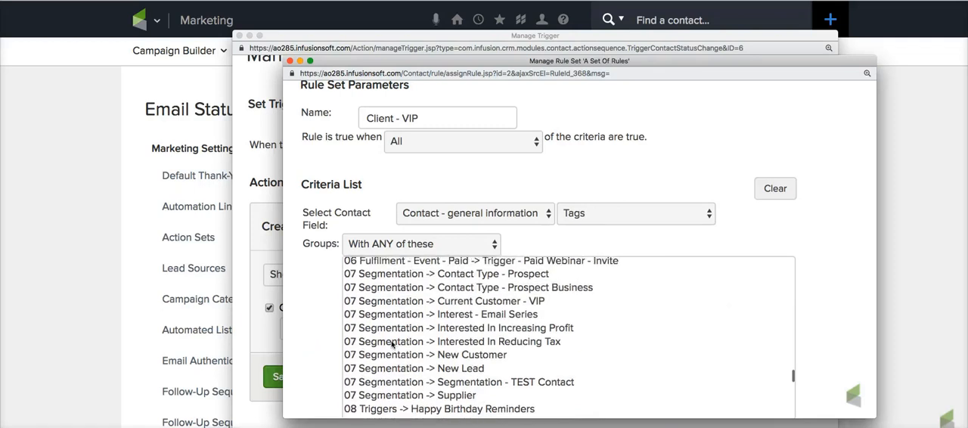
{"action": "left_click", "coordinate": [486, 360]}
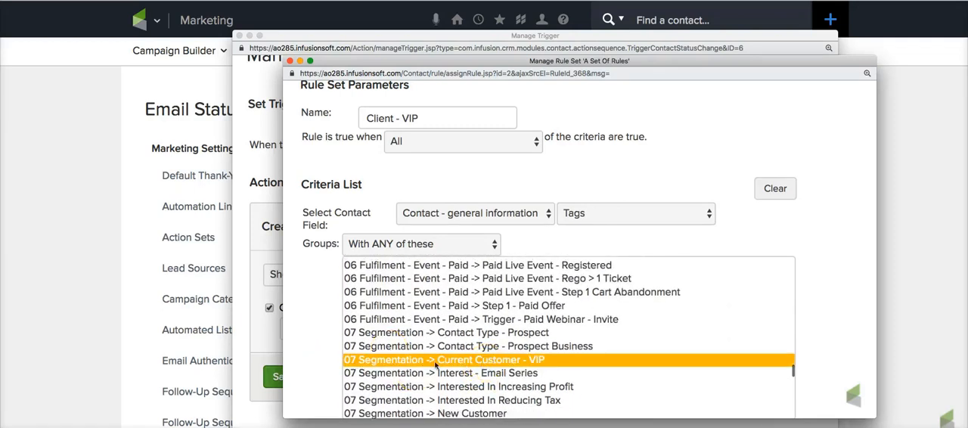
{"action": "scroll", "coordinate": [333, 325], "scroll_direction": "down", "scroll_amount": 3}
{"action": "left_click", "coordinate": [336, 308]}
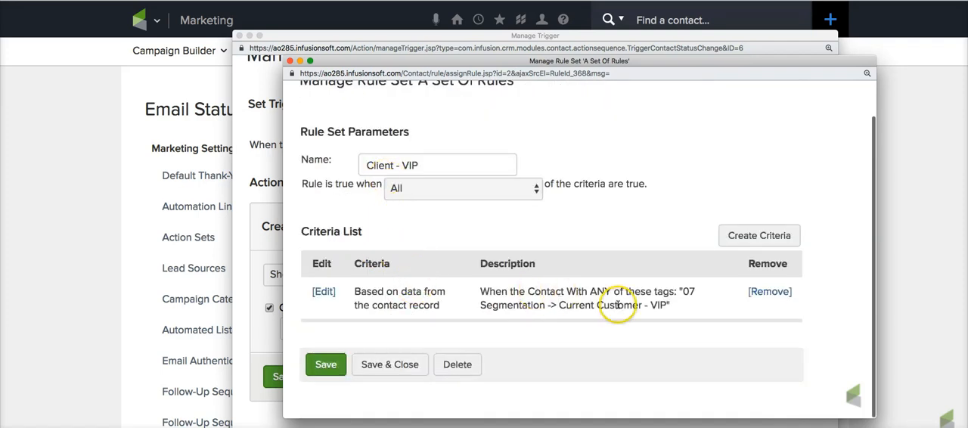
- Check the tag category and tag name in the criterion's description, and save and close the rule set
{"action": "left_click_drag", "start_coordinate": [683, 291], "coordinate": [546, 303]}
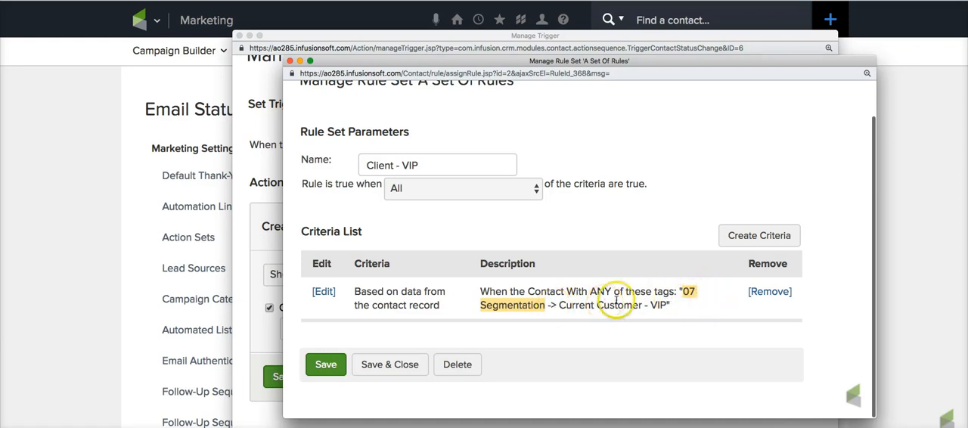
{"action": "left_click", "coordinate": [540, 337]}
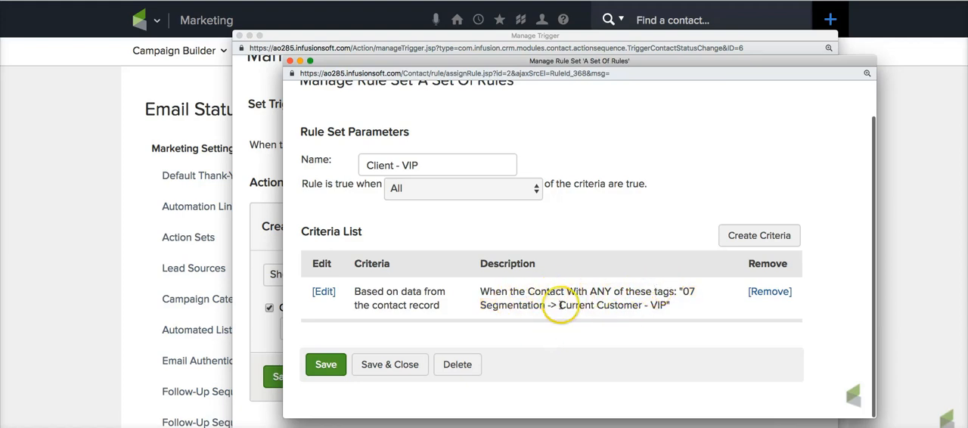
{"action": "left_click_drag", "start_coordinate": [560, 305], "coordinate": [661, 304]}
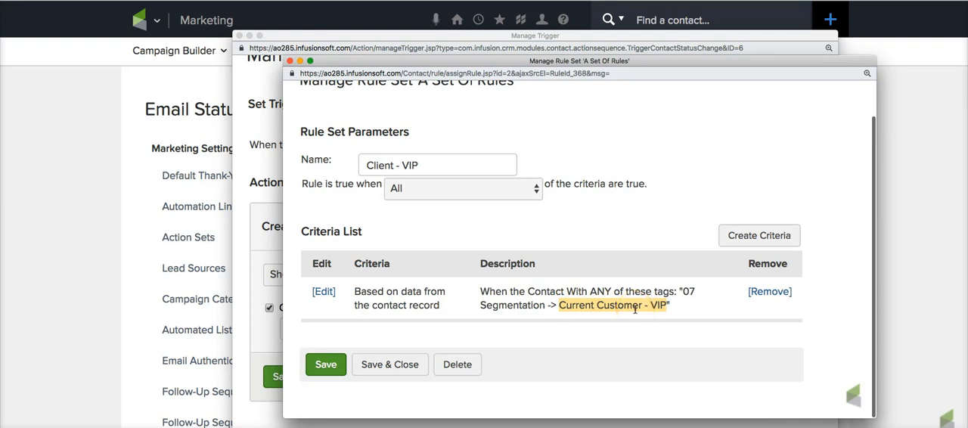
{"action": "left_click", "coordinate": [391, 366]}
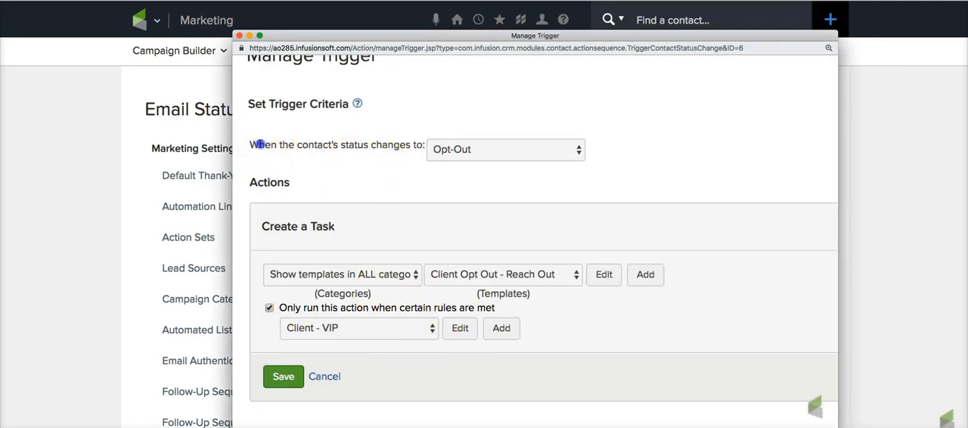
- Review the trigger's status condition and task action, and reopen the Client - VIP rule set to examine its tag criterion
{"action": "left_click_drag", "start_coordinate": [259, 146], "coordinate": [392, 145]}
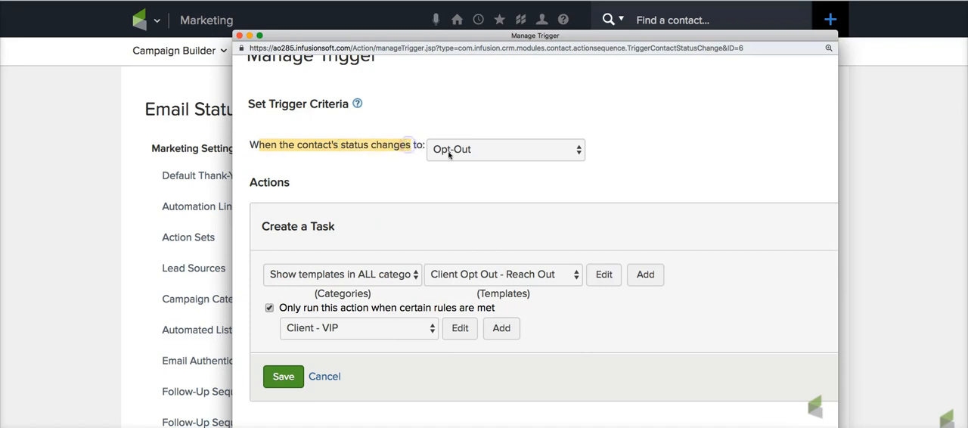
{"action": "left_click", "coordinate": [260, 229]}
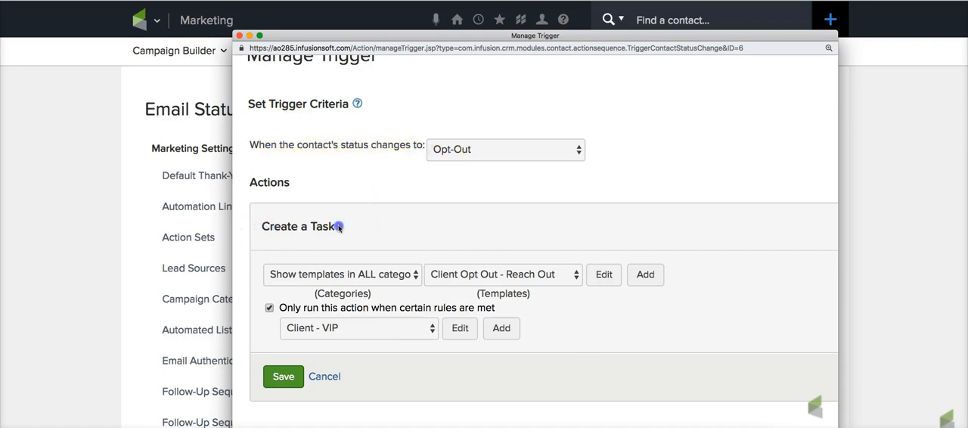
{"action": "left_click_drag", "start_coordinate": [338, 226], "coordinate": [338, 227]}
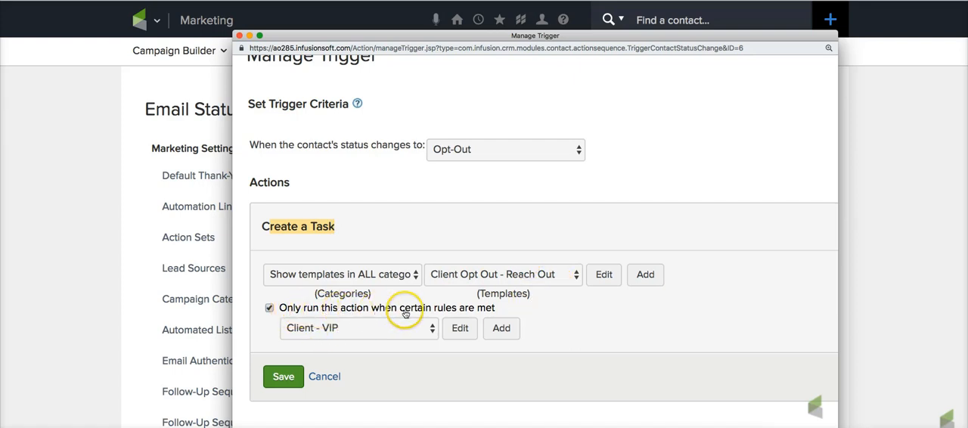
{"action": "left_click", "coordinate": [463, 330]}
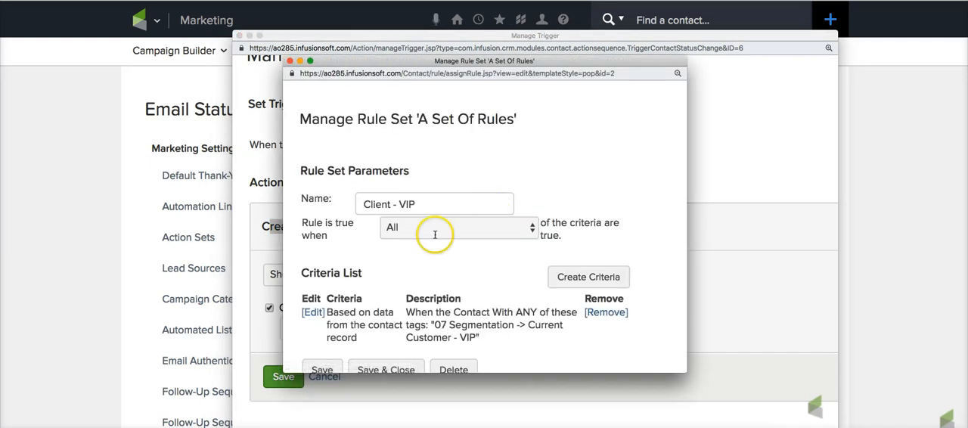
{"action": "scroll", "coordinate": [398, 336], "scroll_direction": "down", "scroll_amount": 2}
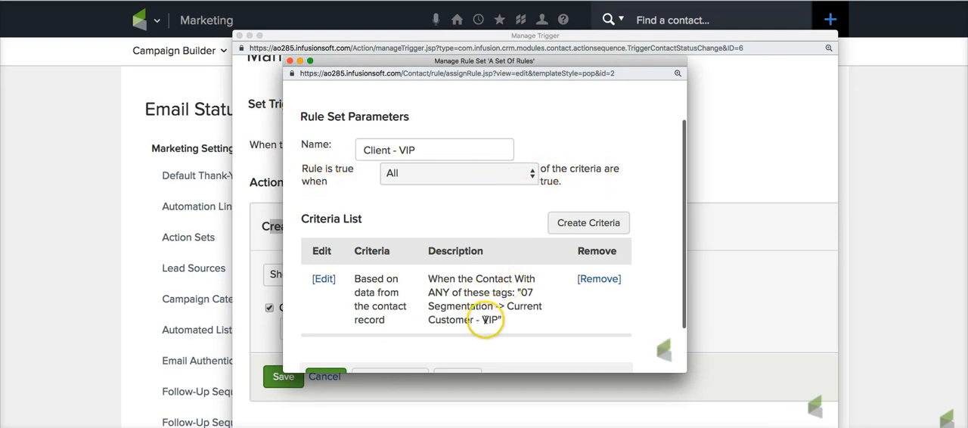
{"action": "left_click_drag", "start_coordinate": [500, 321], "coordinate": [508, 307]}
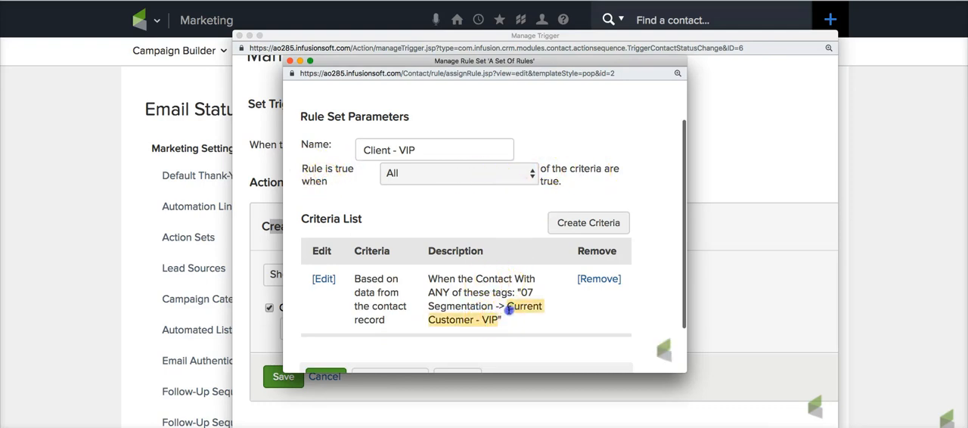
- Close the Client - VIP rule set window and save the Create a Task action that is restricted to that rule
{"action": "left_click", "coordinate": [487, 324]}
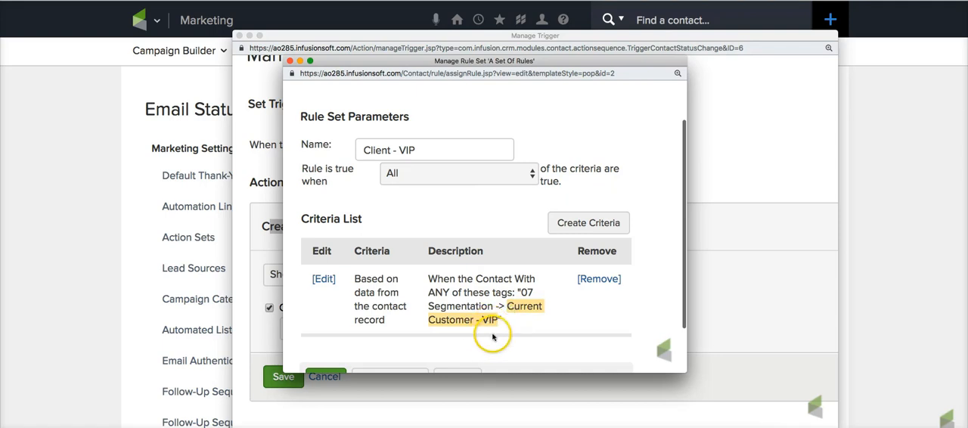
{"action": "scroll", "coordinate": [488, 323], "scroll_direction": "down", "scroll_amount": 1}
{"action": "left_click", "coordinate": [289, 60]}
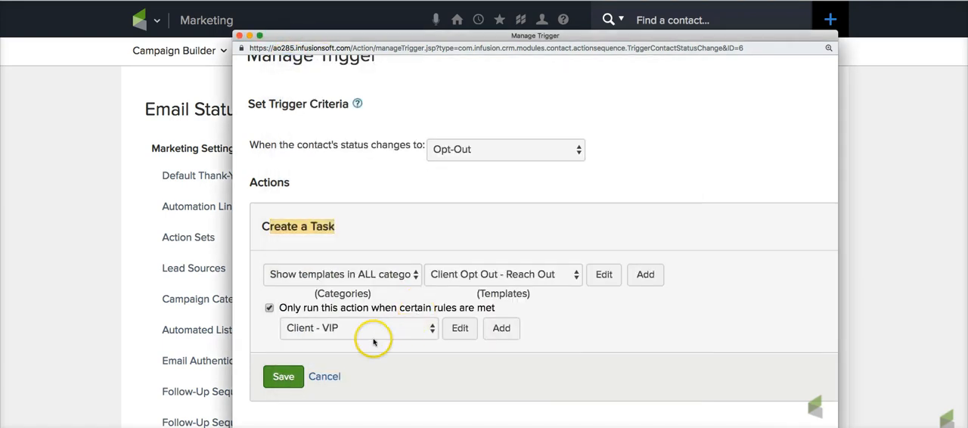
{"action": "left_click", "coordinate": [284, 376]}
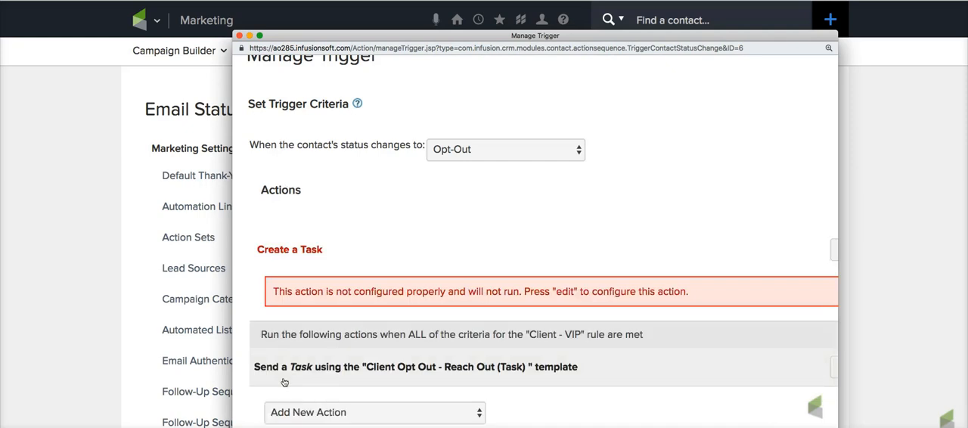
- Widen the trigger window and open the VIP-restricted task action's Client Opt Out - Reach Out template for editing
{"action": "scroll", "coordinate": [344, 365], "scroll_direction": "down", "scroll_amount": 2}
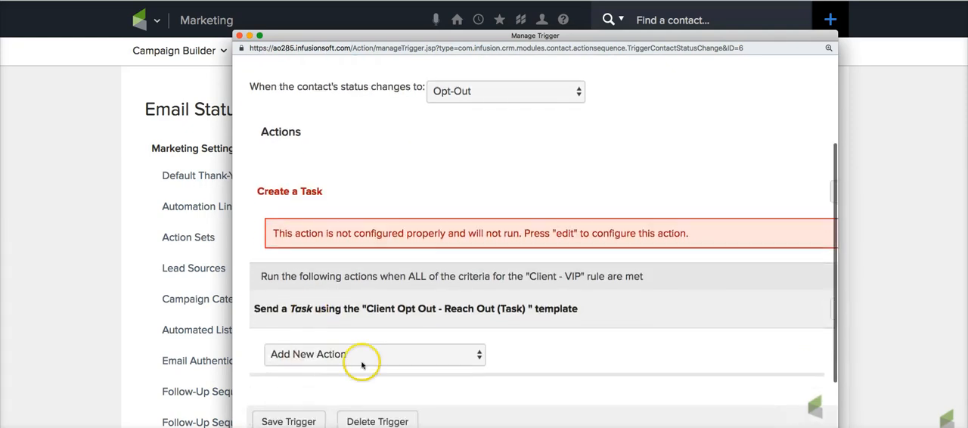
{"action": "left_click_drag", "start_coordinate": [838, 312], "coordinate": [920, 314]}
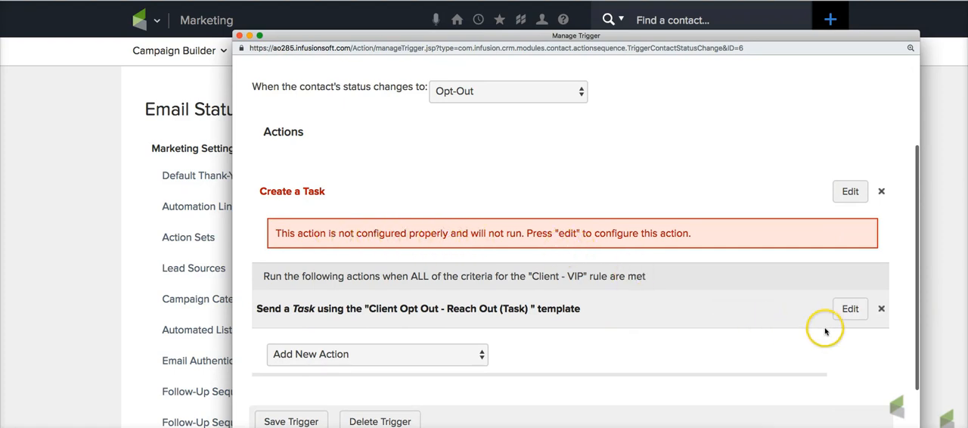
{"action": "left_click", "coordinate": [848, 310]}
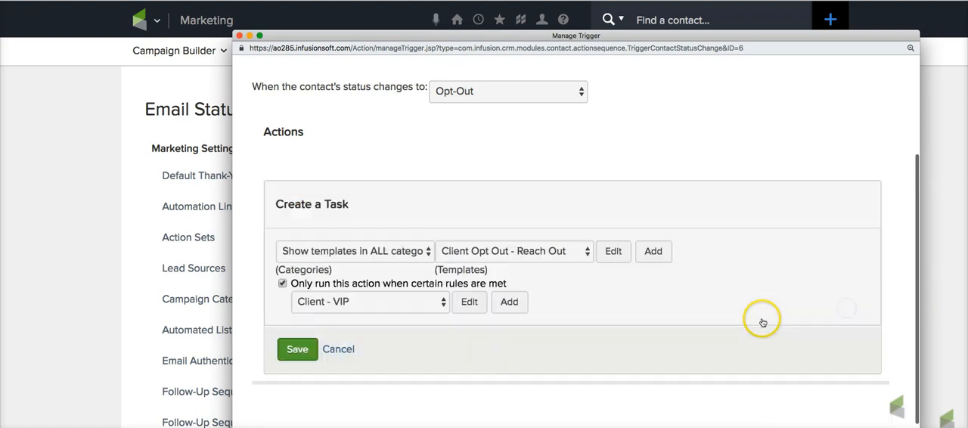
{"action": "left_click", "coordinate": [612, 257]}
{"action": "left_click", "coordinate": [612, 257]}
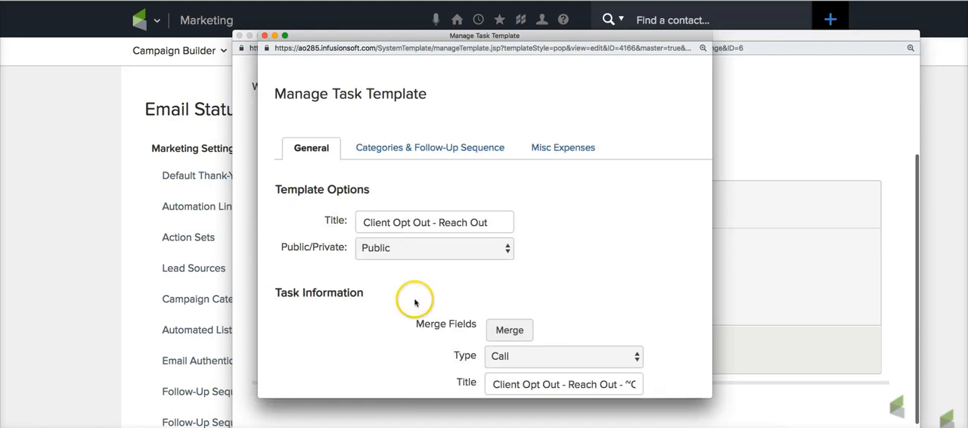
- Shorten the task title to "Client Opt Out - Reach Out" by removing the contact name merge fields, and save the template and the task action
{"action": "scroll", "coordinate": [413, 297], "scroll_direction": "down", "scroll_amount": 3}
{"action": "left_click_drag", "start_coordinate": [623, 295], "coordinate": [698, 301]}
{"action": "key", "text": "BackSpace"}
{"action": "key", "text": "BackSpace"}
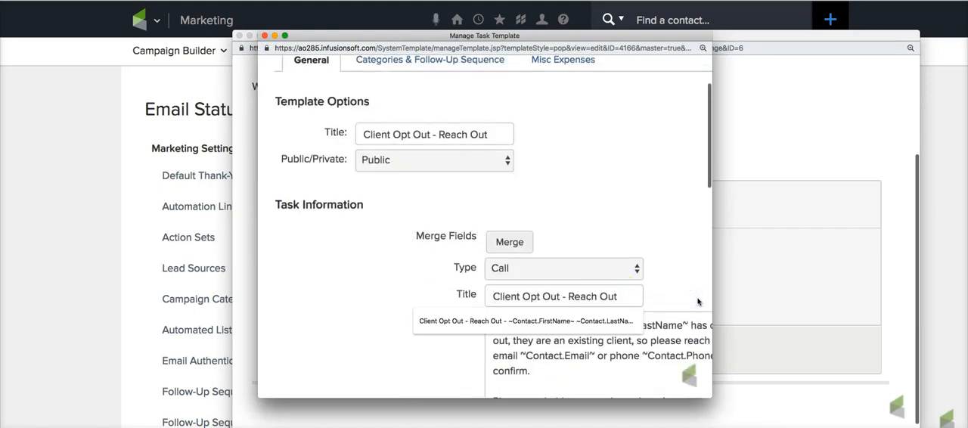
{"action": "left_click", "coordinate": [357, 285]}
{"action": "scroll", "coordinate": [404, 310], "scroll_direction": "down", "scroll_amount": 10}
{"action": "left_click", "coordinate": [301, 349]}
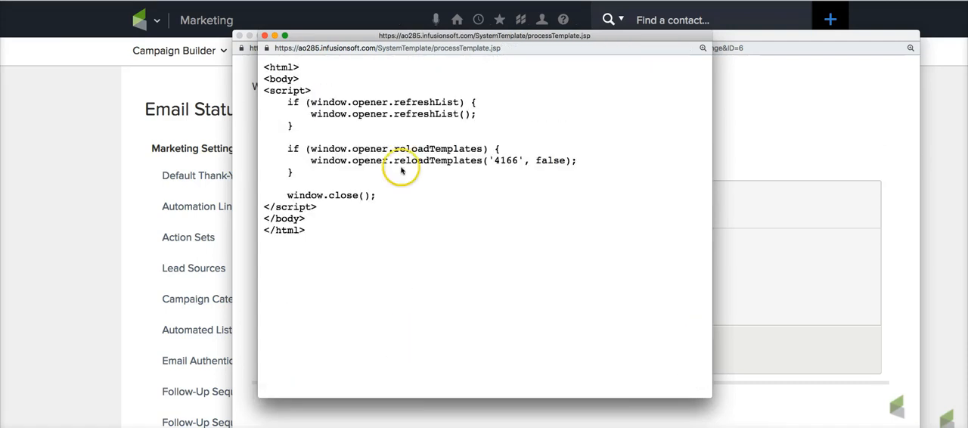
{"action": "left_click", "coordinate": [265, 37]}
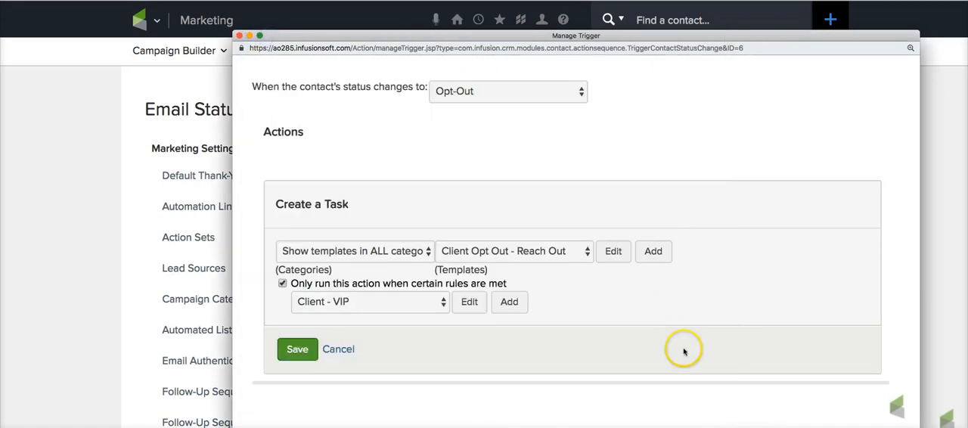
{"action": "left_click", "coordinate": [297, 350]}
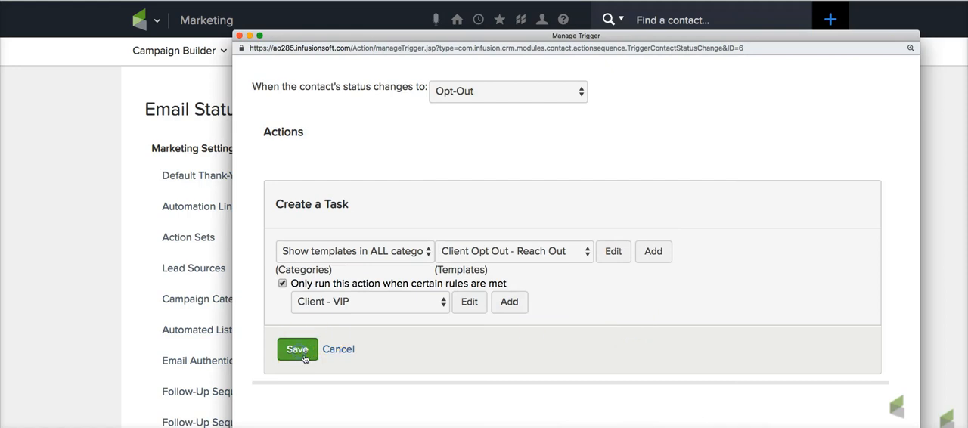
- Remove the unconfigured Create a Task action from the Opt-Out trigger and save the trigger
{"action": "scroll", "coordinate": [660, 368], "scroll_direction": "down", "scroll_amount": 1}
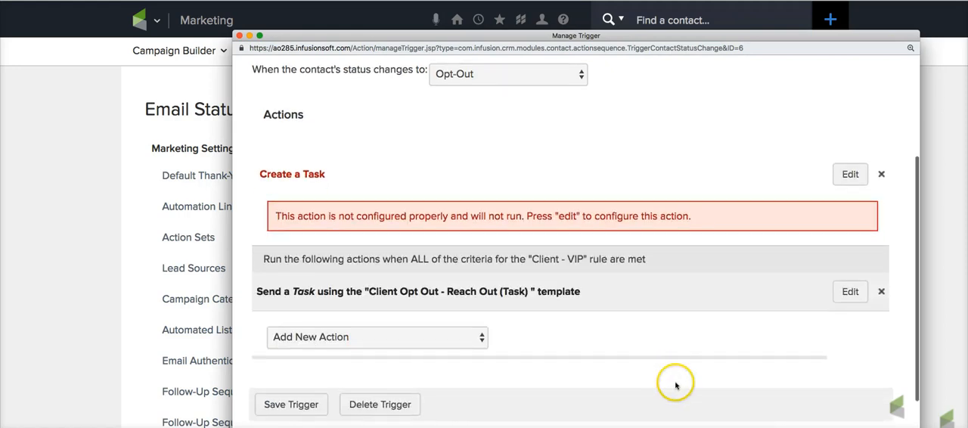
{"action": "left_click", "coordinate": [882, 176]}
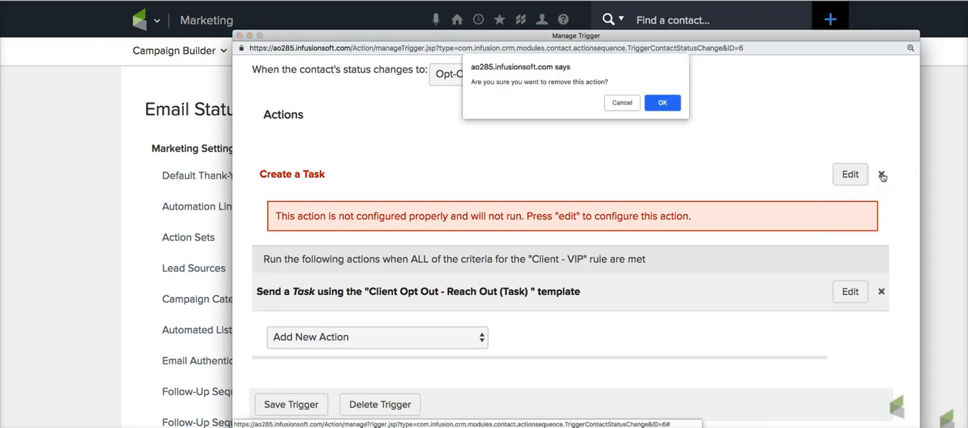
{"action": "left_click", "coordinate": [661, 103]}
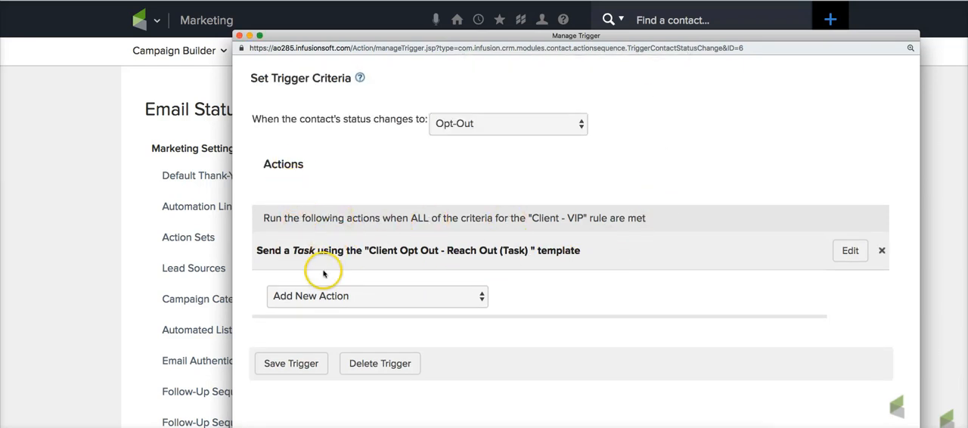
{"action": "left_click", "coordinate": [290, 364]}
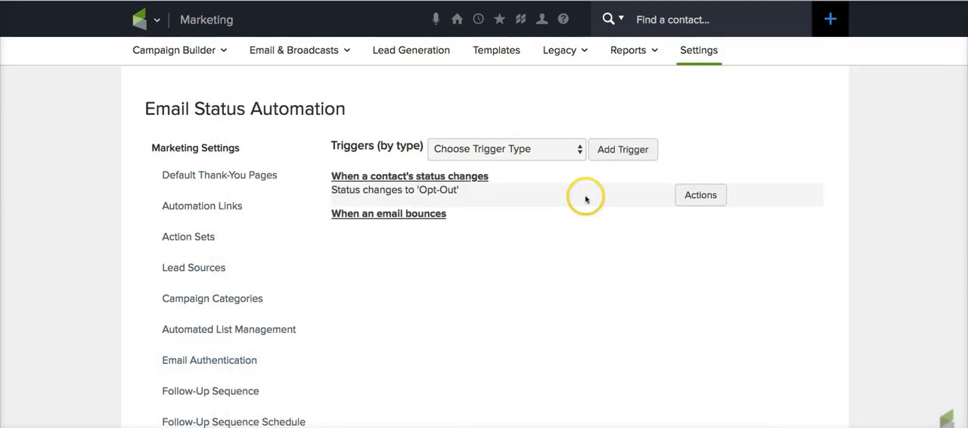
- Reopen the Opt-Out status trigger, check its Client - VIP rule condition and task action, and close the trigger window
{"action": "left_click", "coordinate": [689, 194]}
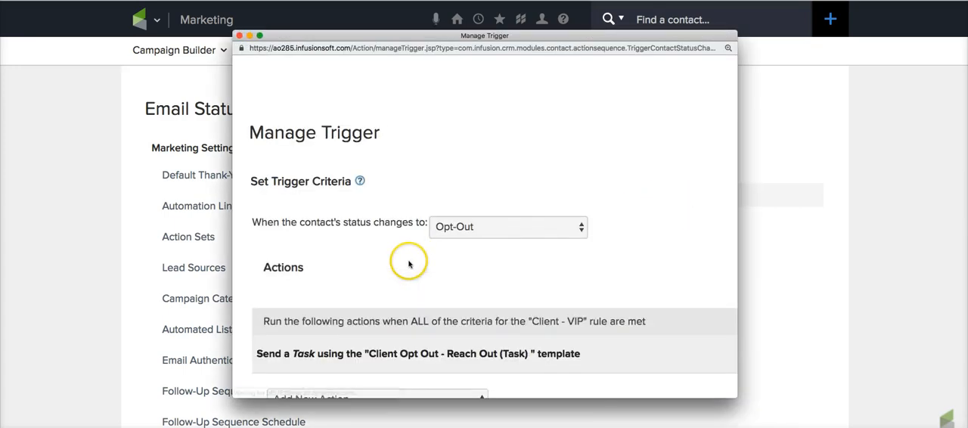
{"action": "scroll", "coordinate": [408, 261], "scroll_direction": "down", "scroll_amount": 3}
{"action": "left_click_drag", "start_coordinate": [274, 210], "coordinate": [436, 211]}
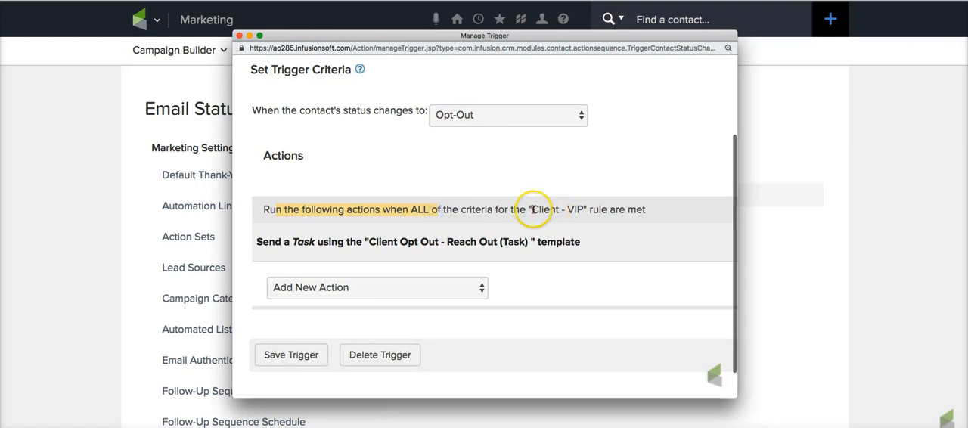
{"action": "left_click_drag", "start_coordinate": [533, 210], "coordinate": [585, 211]}
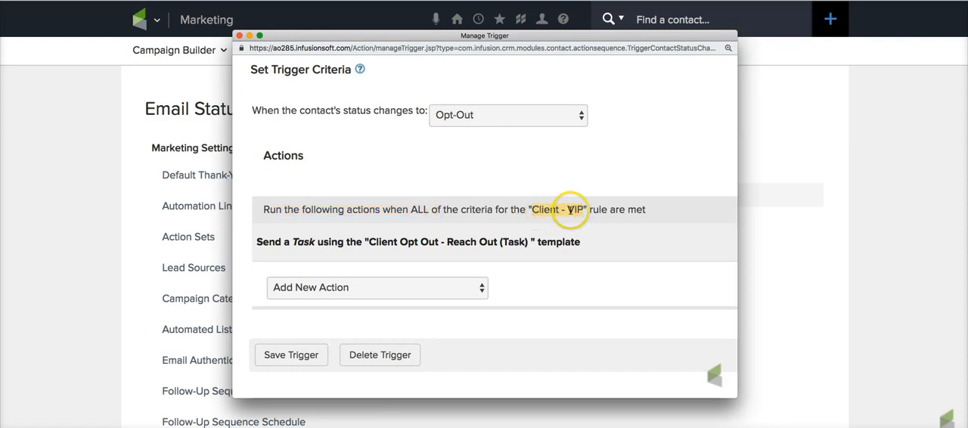
{"action": "left_click_drag", "start_coordinate": [739, 402], "coordinate": [866, 398]}
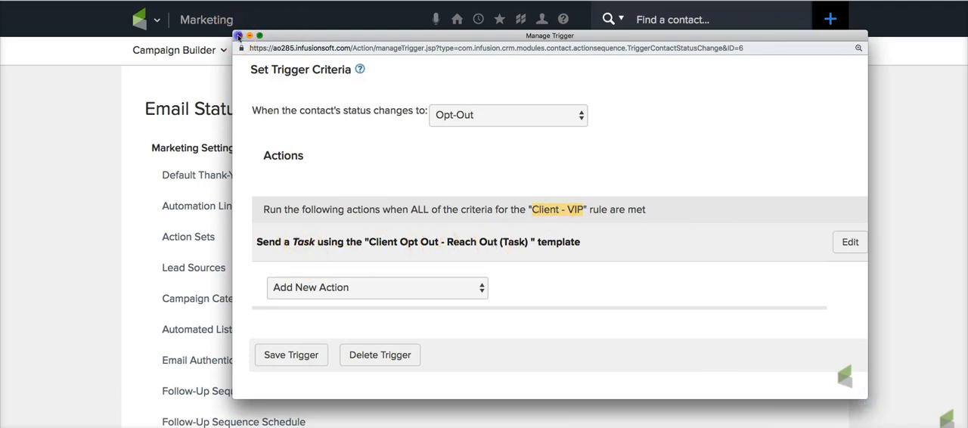
{"action": "left_click", "coordinate": [239, 36]}
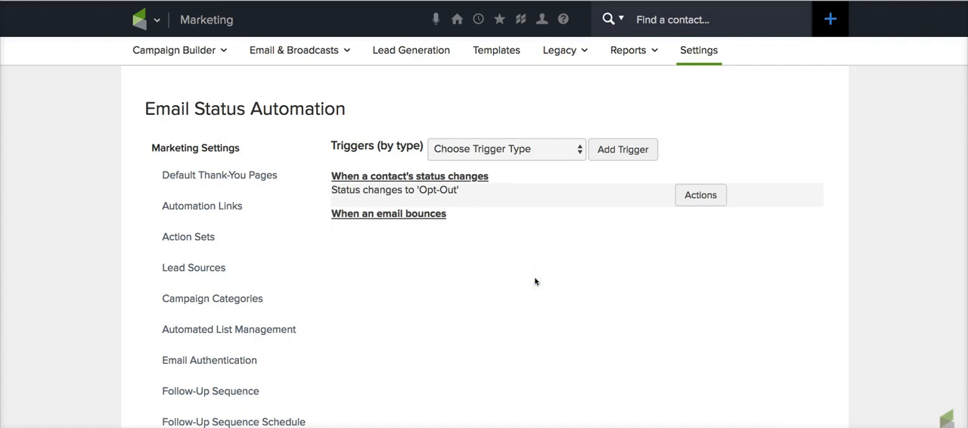